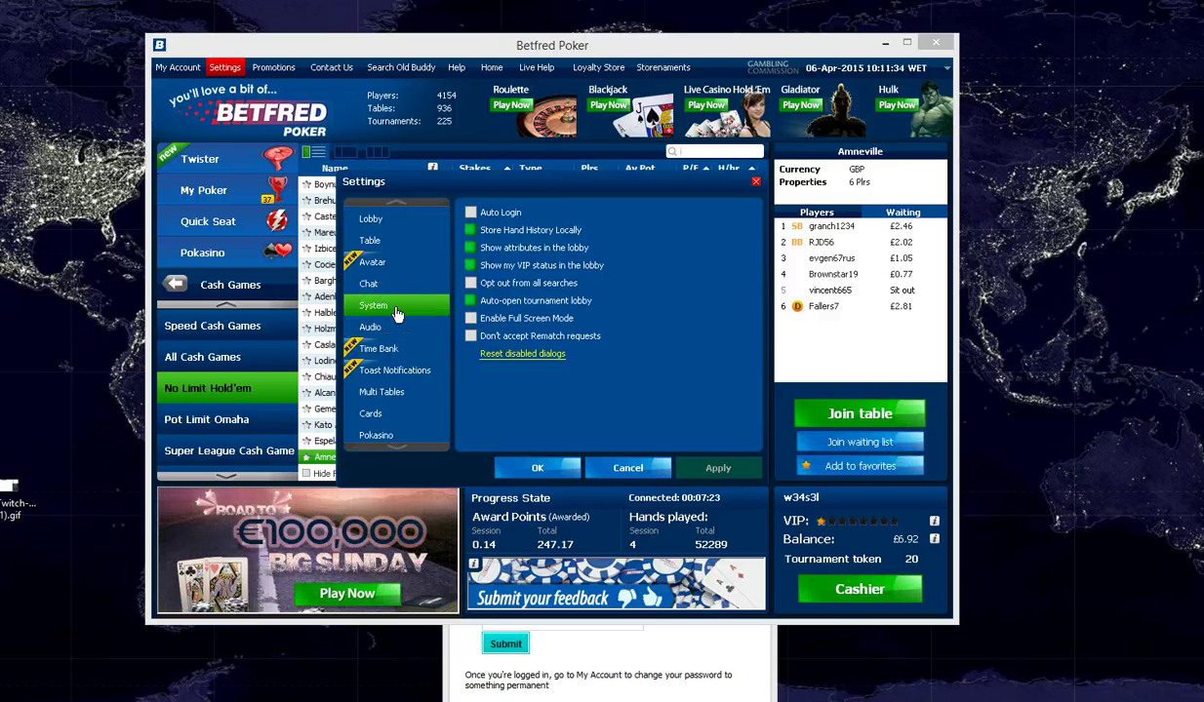
Turn on Store Hand History Locally in the System settings, apply the change and close the settings
{"action": "left_click", "coordinate": [470, 231]}
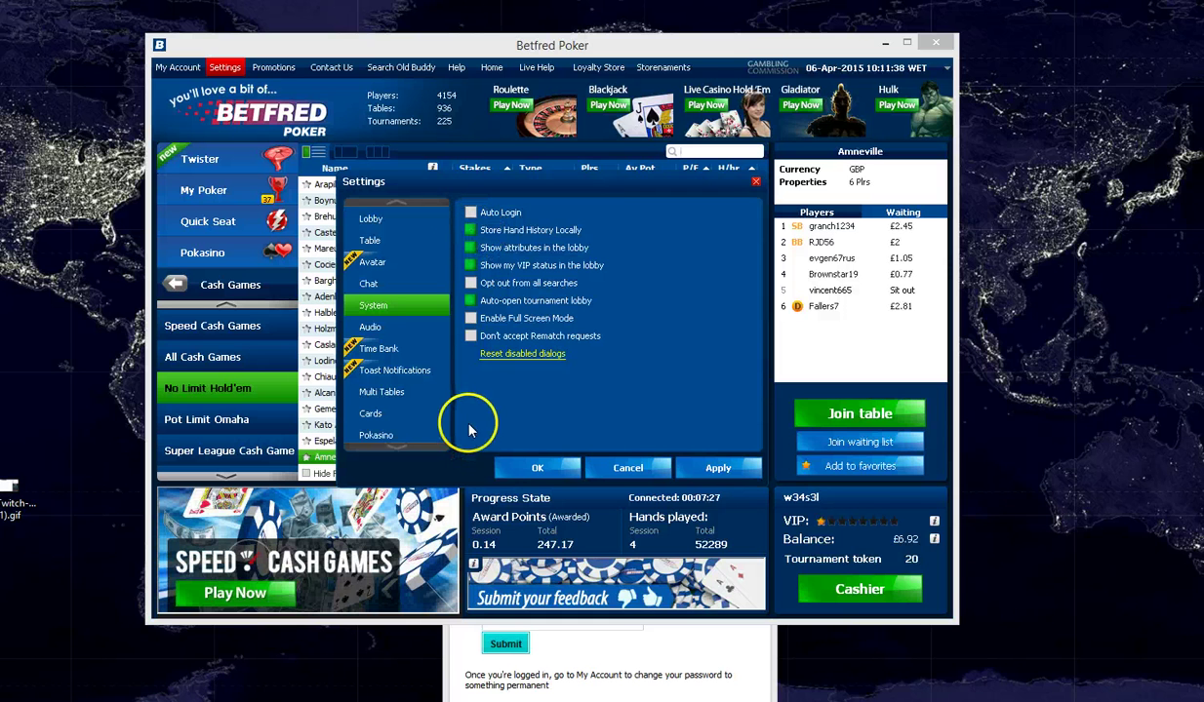
{"action": "left_click", "coordinate": [722, 470]}
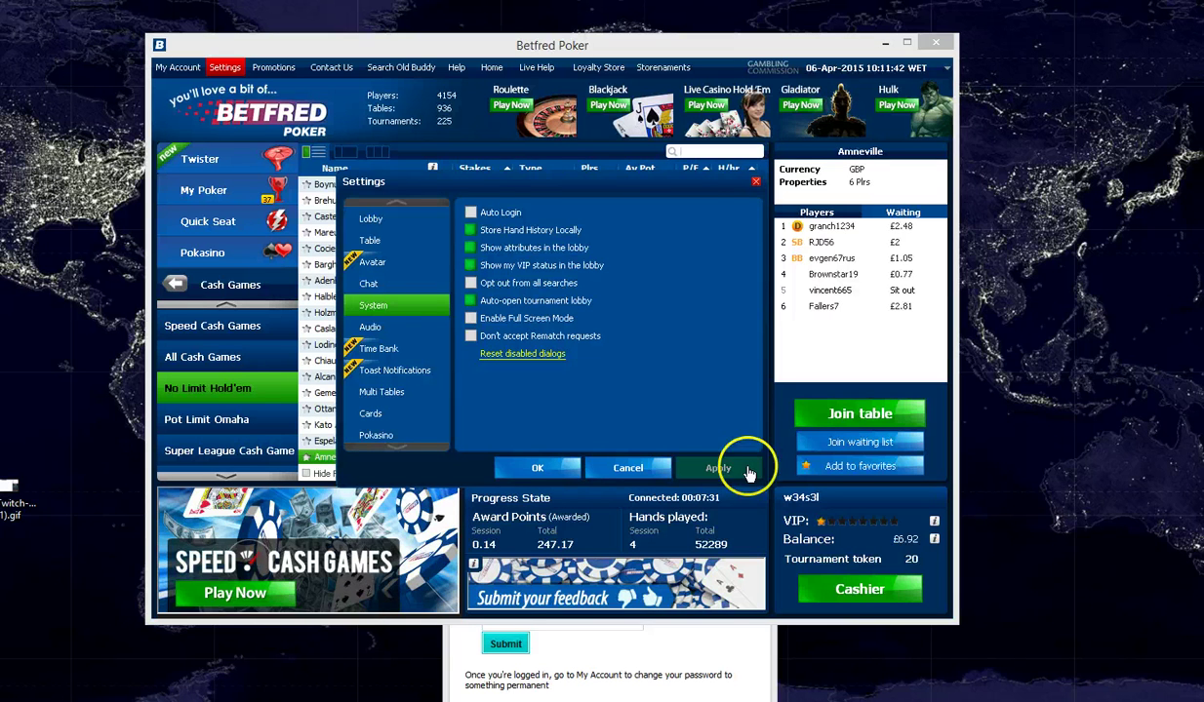
{"action": "left_click", "coordinate": [755, 181]}
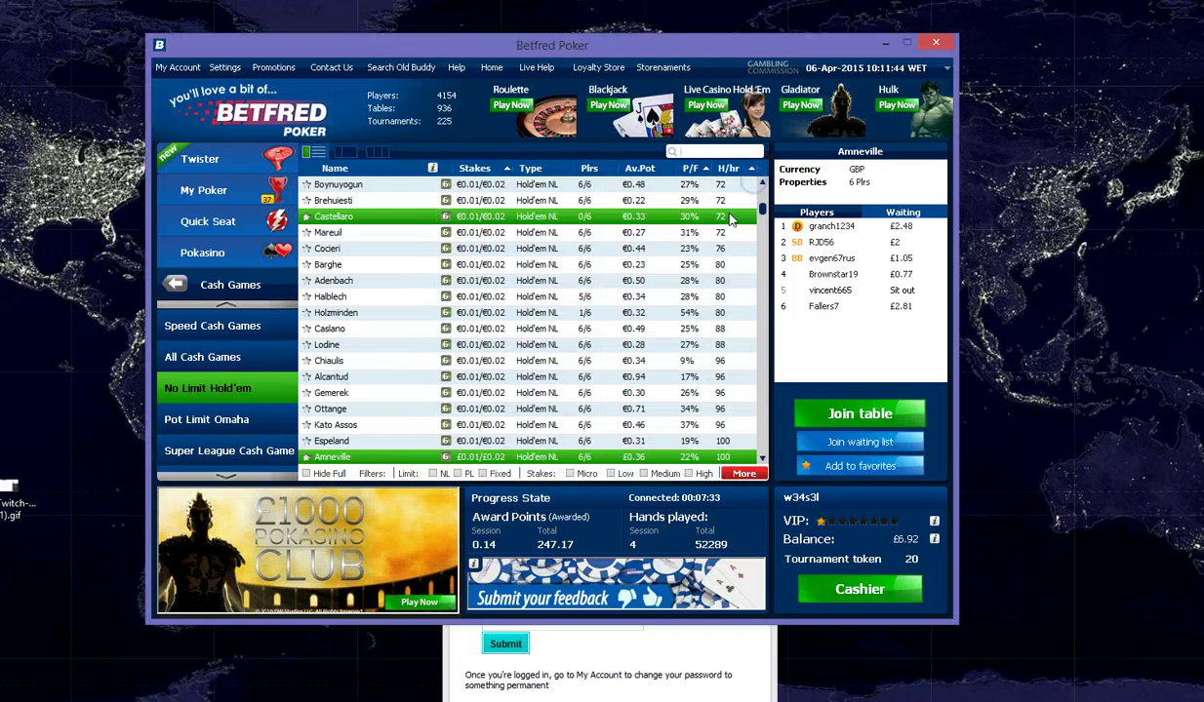
{"action": "left_click", "coordinate": [639, 238]}
{"action": "left_click", "coordinate": [596, 297]}
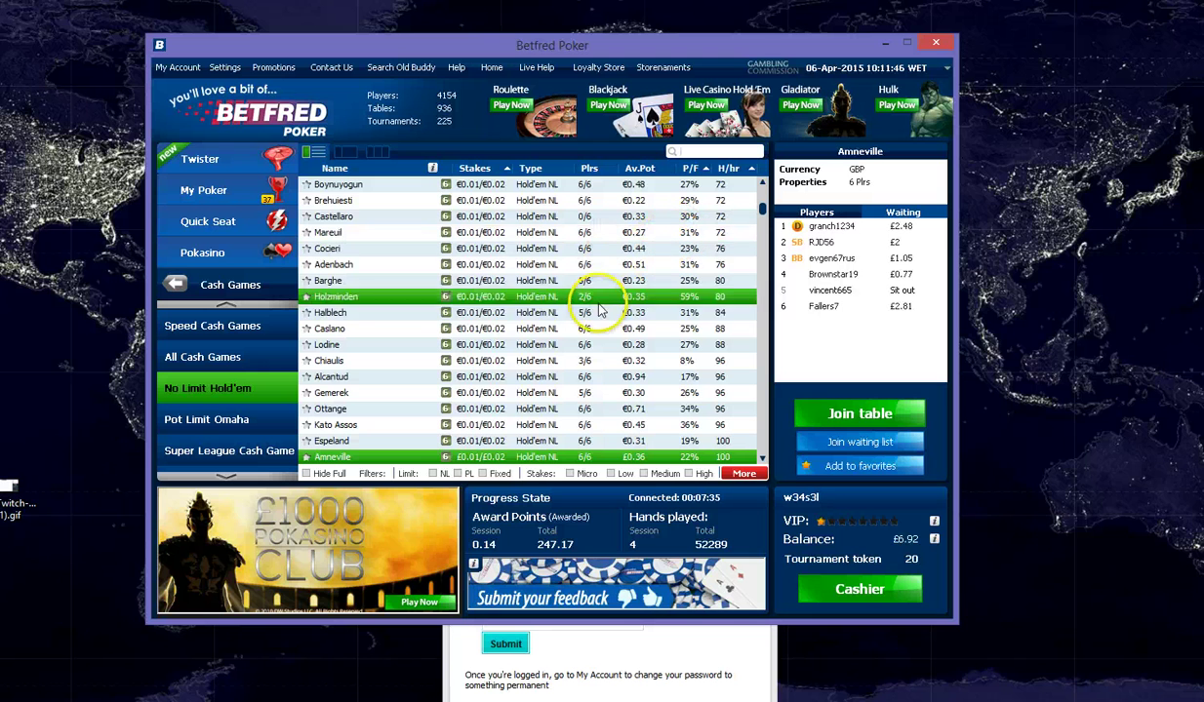
{"action": "left_click", "coordinate": [543, 317]}
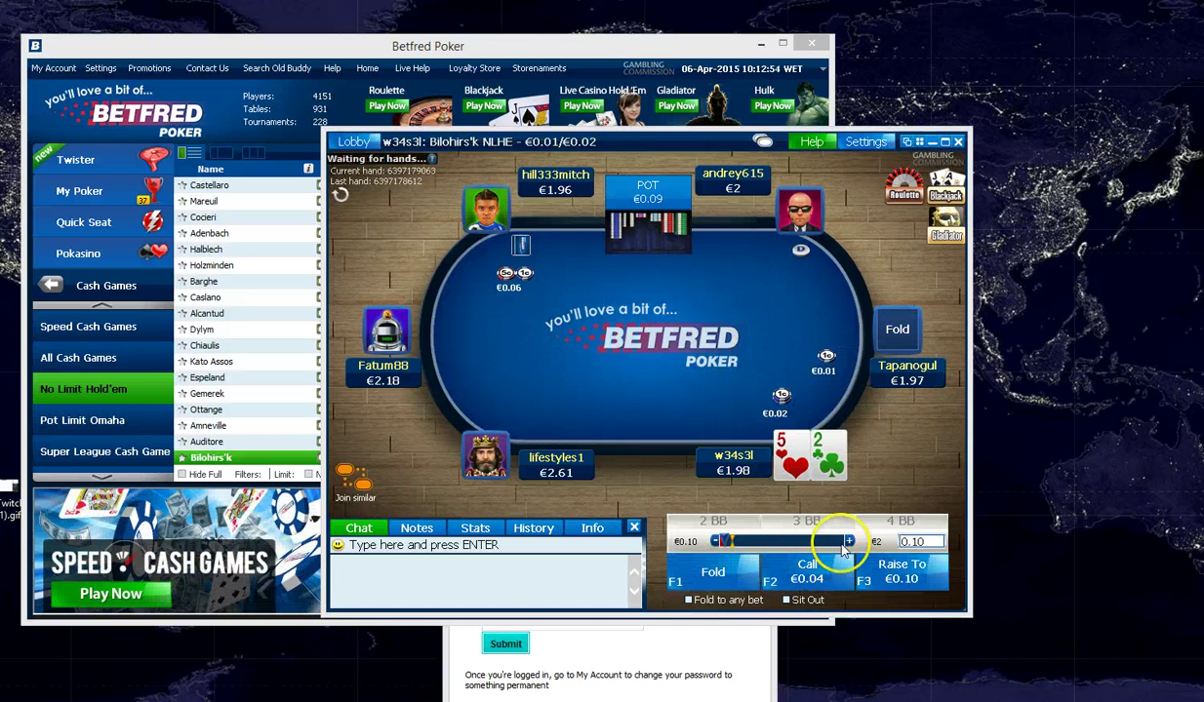
Raise to €0.22 before the flop with the five-two hand at the Bilohirs'k table
{"action": "left_click", "coordinate": [848, 544]}
{"action": "left_click", "coordinate": [848, 543]}
{"action": "left_click", "coordinate": [902, 573]}
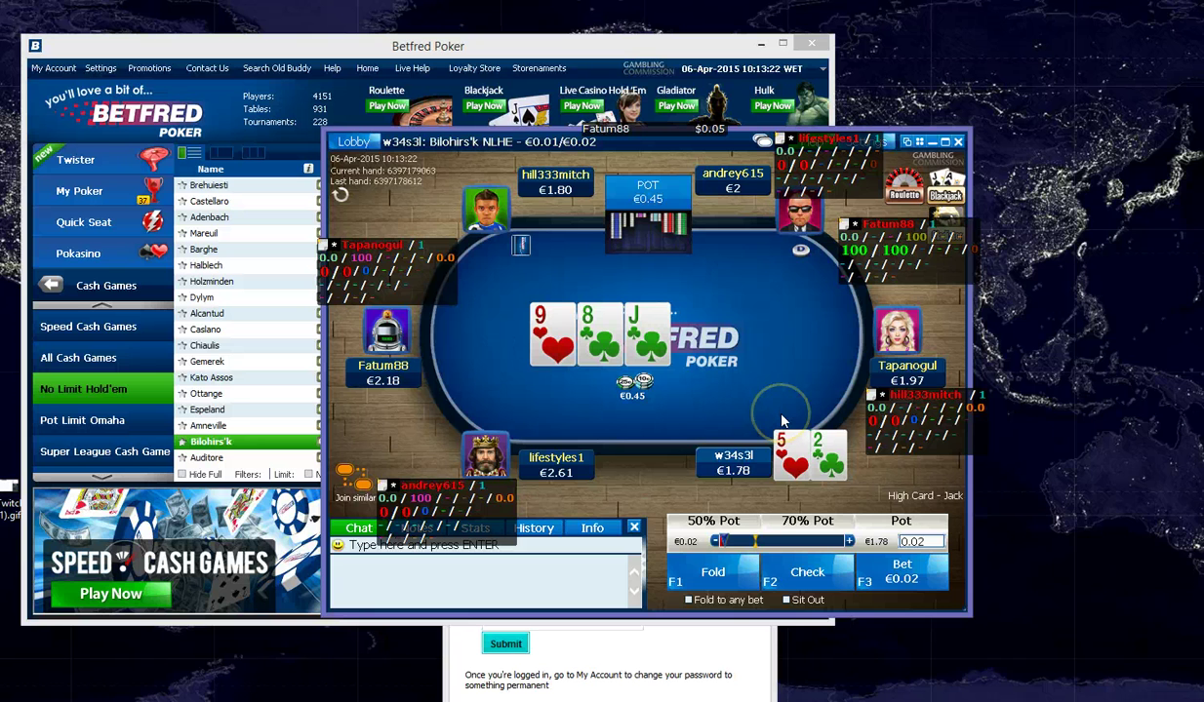
Check the 9-8-J flop and fold to the opponent's bet
{"action": "left_click", "coordinate": [807, 573]}
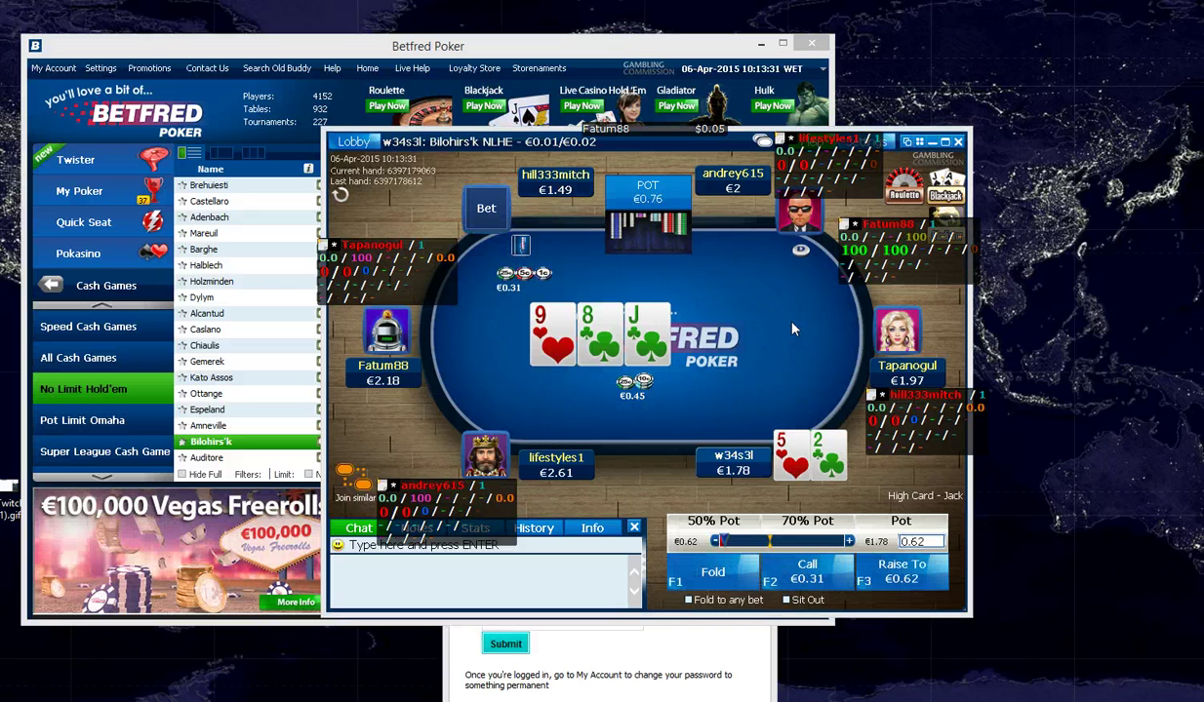
{"action": "left_click", "coordinate": [685, 577]}
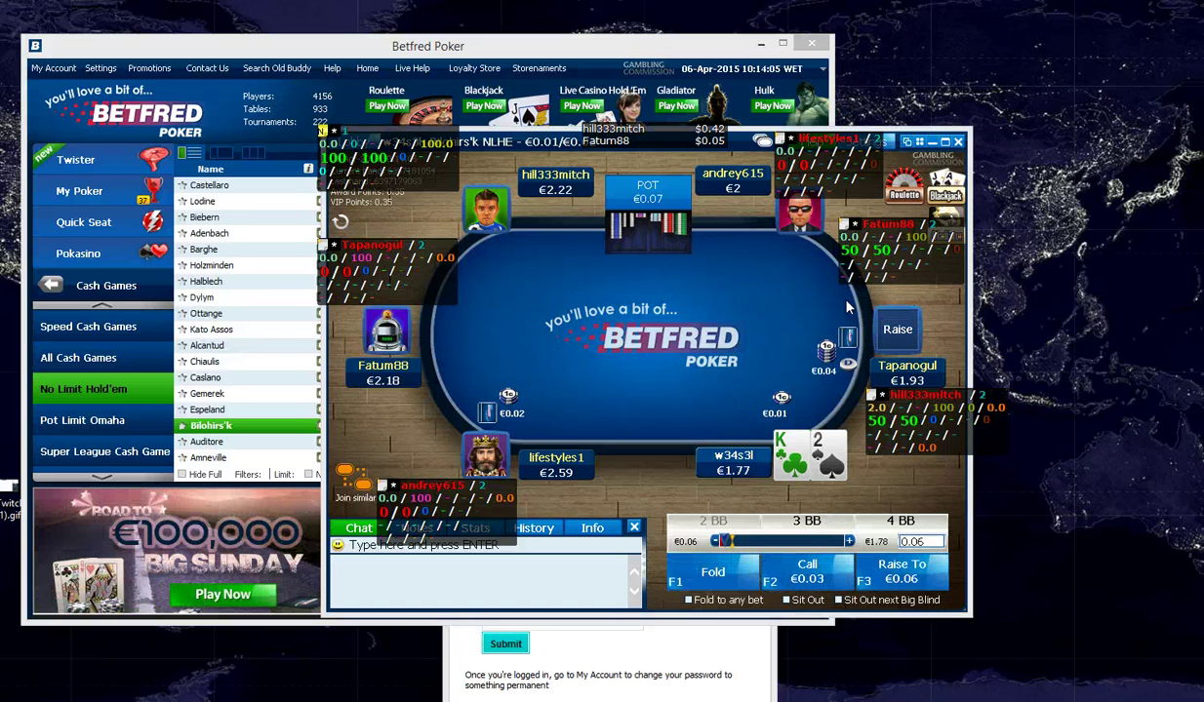
Play the king-two hand by calling €0.03 before the flop and check-folding the 10-5-7 flop
{"action": "left_click", "coordinate": [807, 575]}
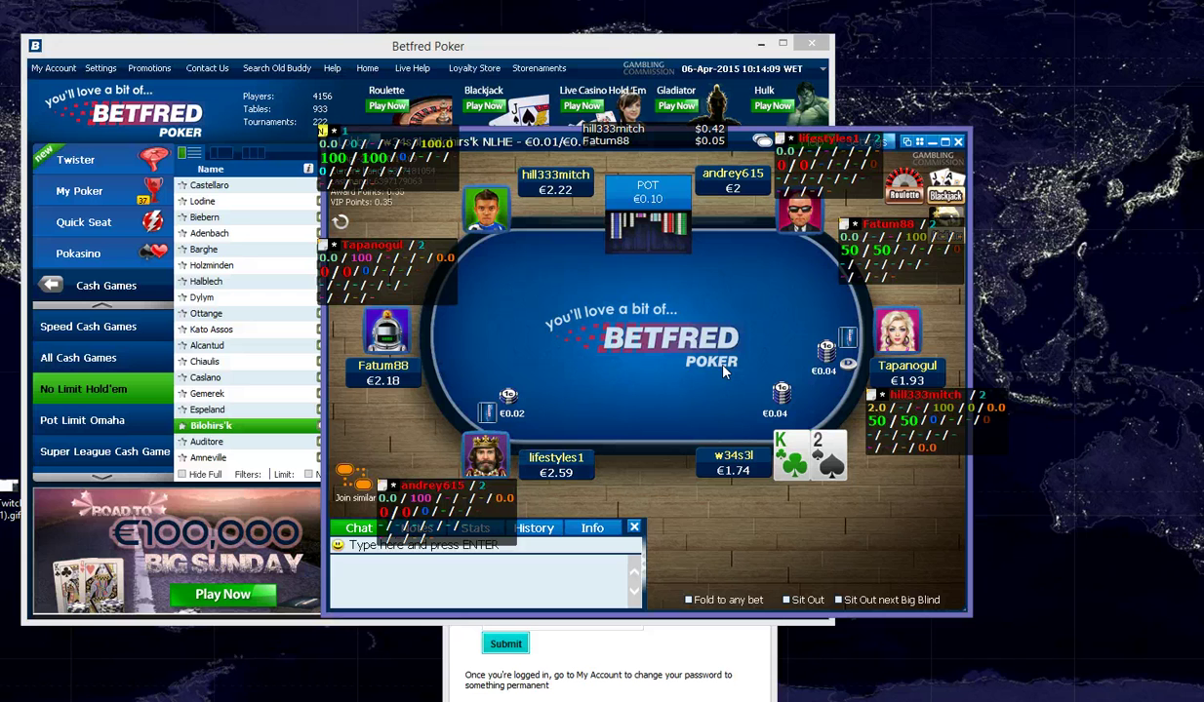
{"action": "left_click", "coordinate": [731, 357]}
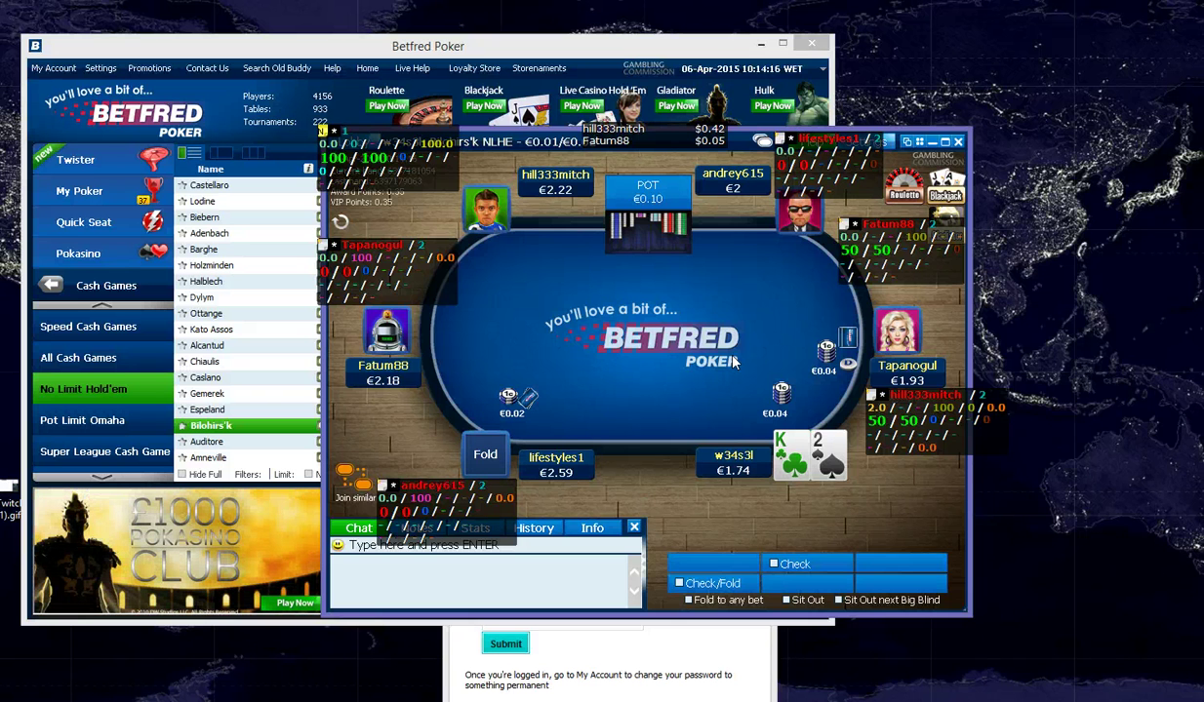
{"action": "left_click", "coordinate": [805, 570]}
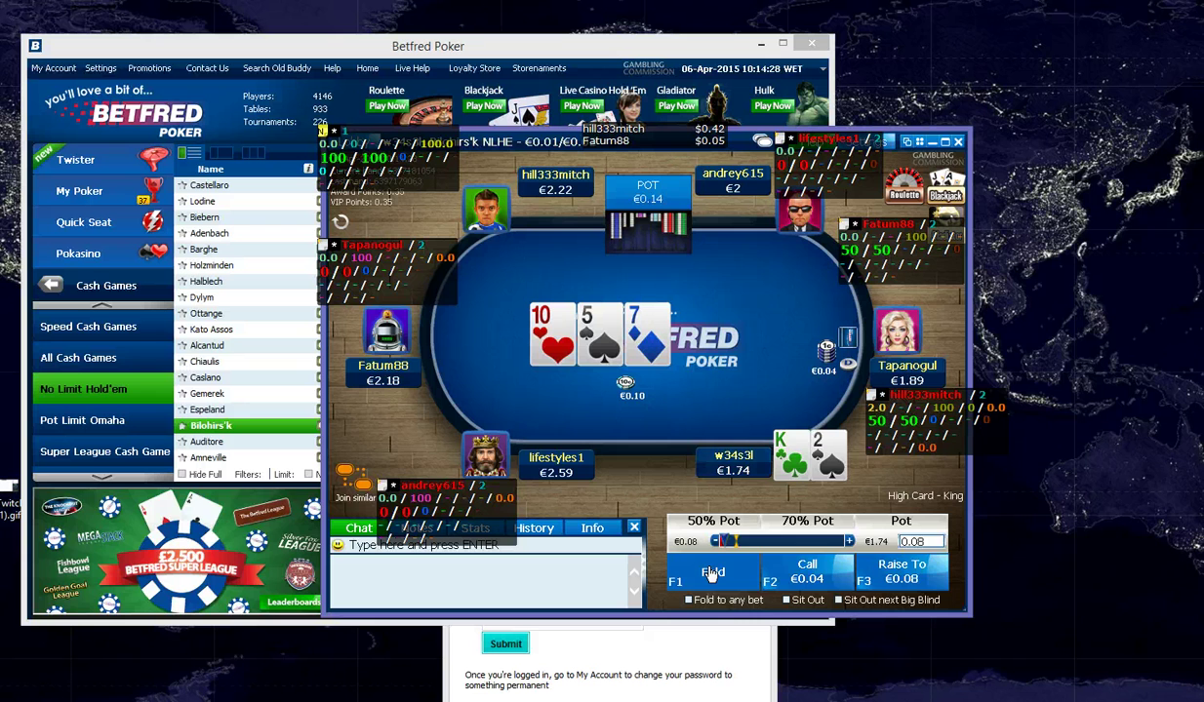
{"action": "left_click", "coordinate": [712, 573]}
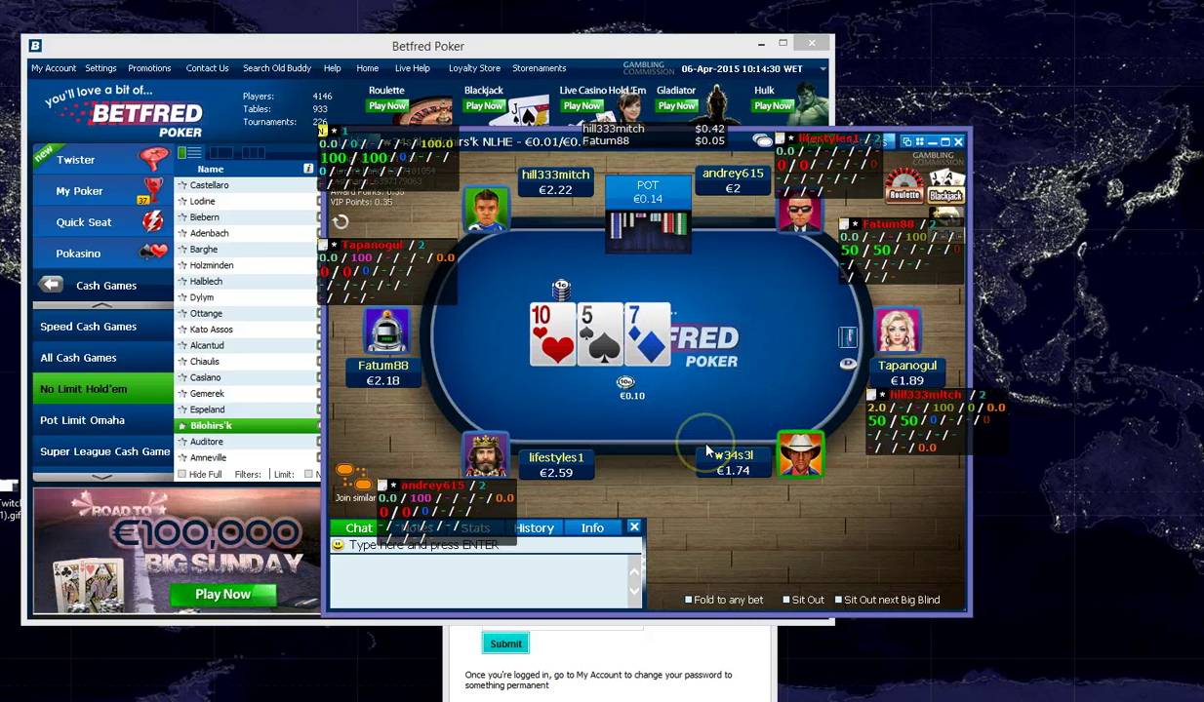
Sit out and leave the Bilohirs'k table, confirming the departure
{"action": "left_click", "coordinate": [787, 600]}
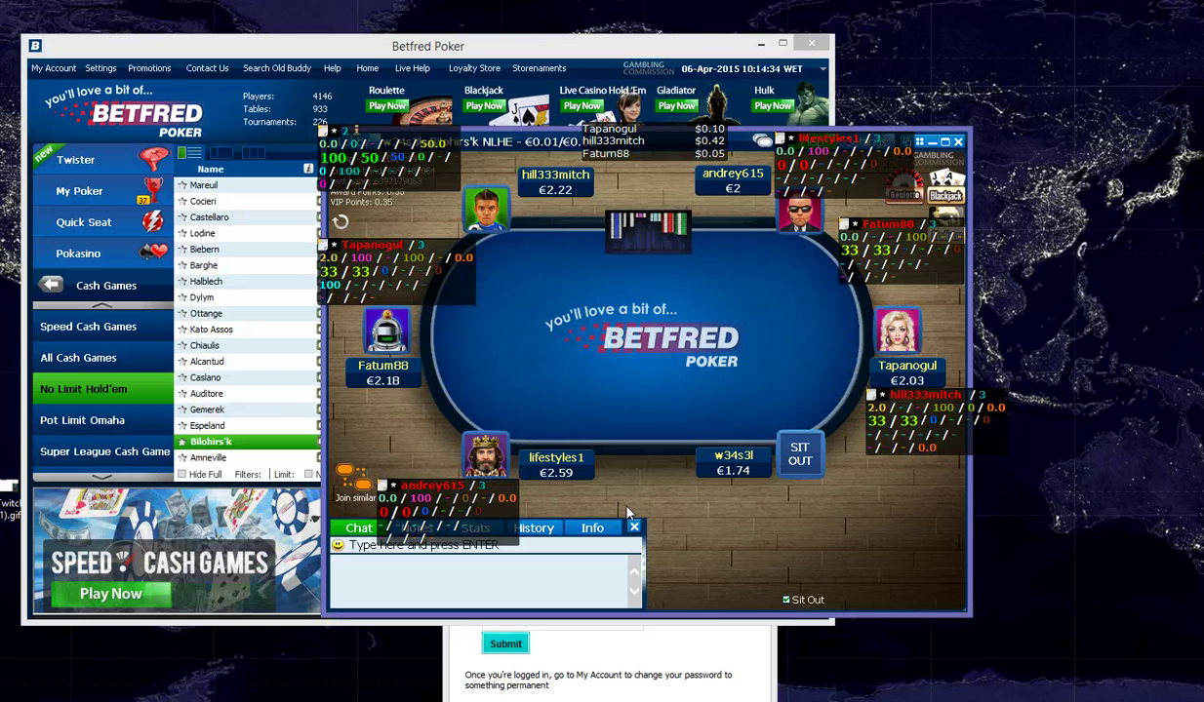
{"action": "left_click", "coordinate": [956, 144]}
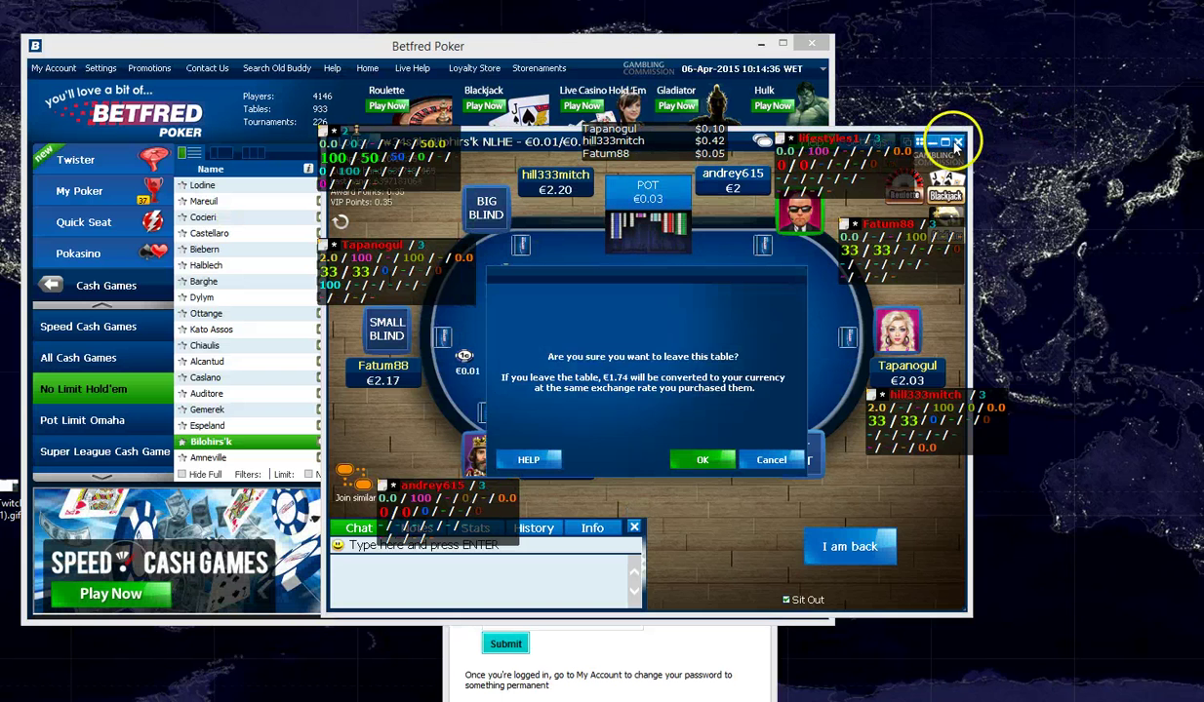
{"action": "left_click", "coordinate": [688, 458]}
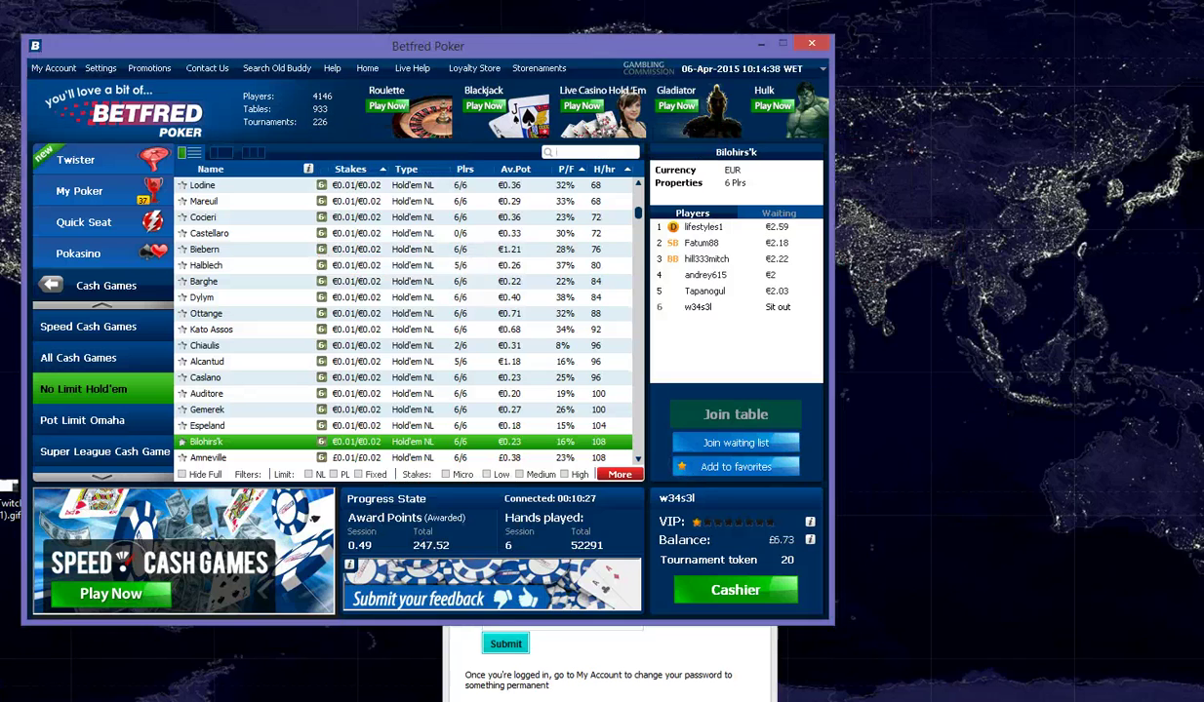
Switch to the Table folder inside Betfred Poker's History folder and open the newest hand history file, 6421035663.xml
{"action": "left_click", "coordinate": [127, 697]}
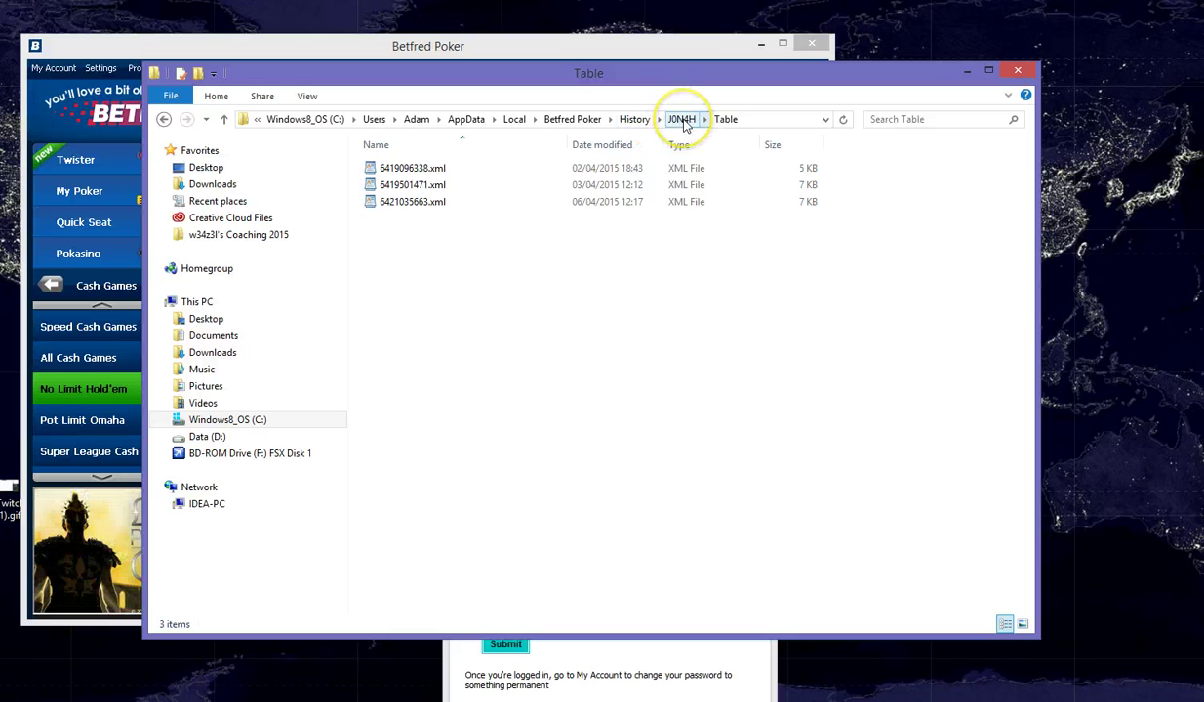
{"action": "left_click", "coordinate": [468, 185]}
{"action": "left_click", "coordinate": [571, 167]}
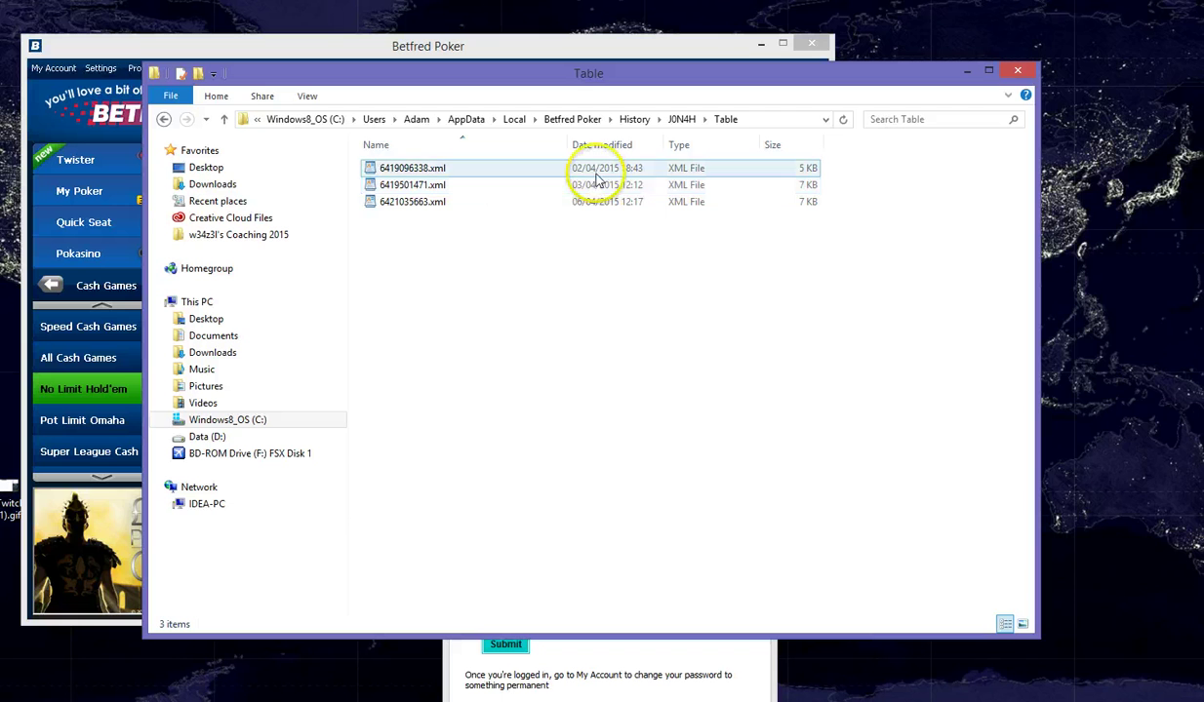
{"action": "left_click", "coordinate": [585, 202]}
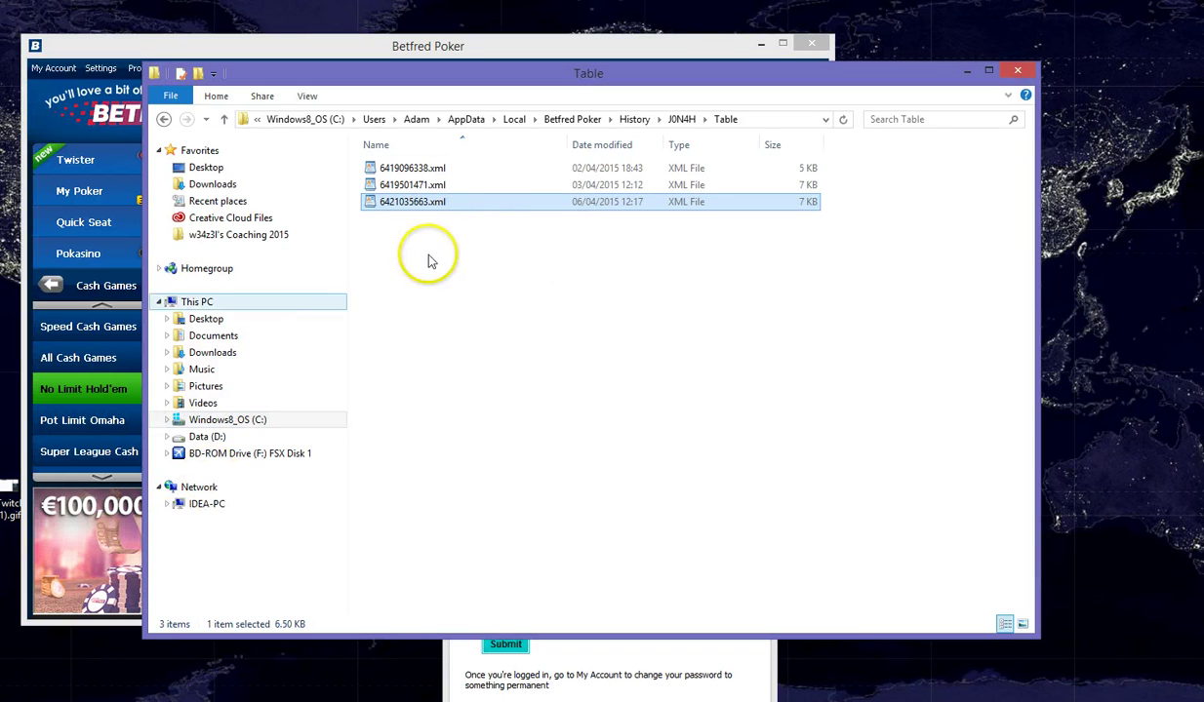
{"action": "key", "text": "Return"}
Highlight the first hand from its opening game tag to its closing game tag and review where the block starts and ends
{"action": "left_click_drag", "start_coordinate": [908, 237], "coordinate": [865, 287]}
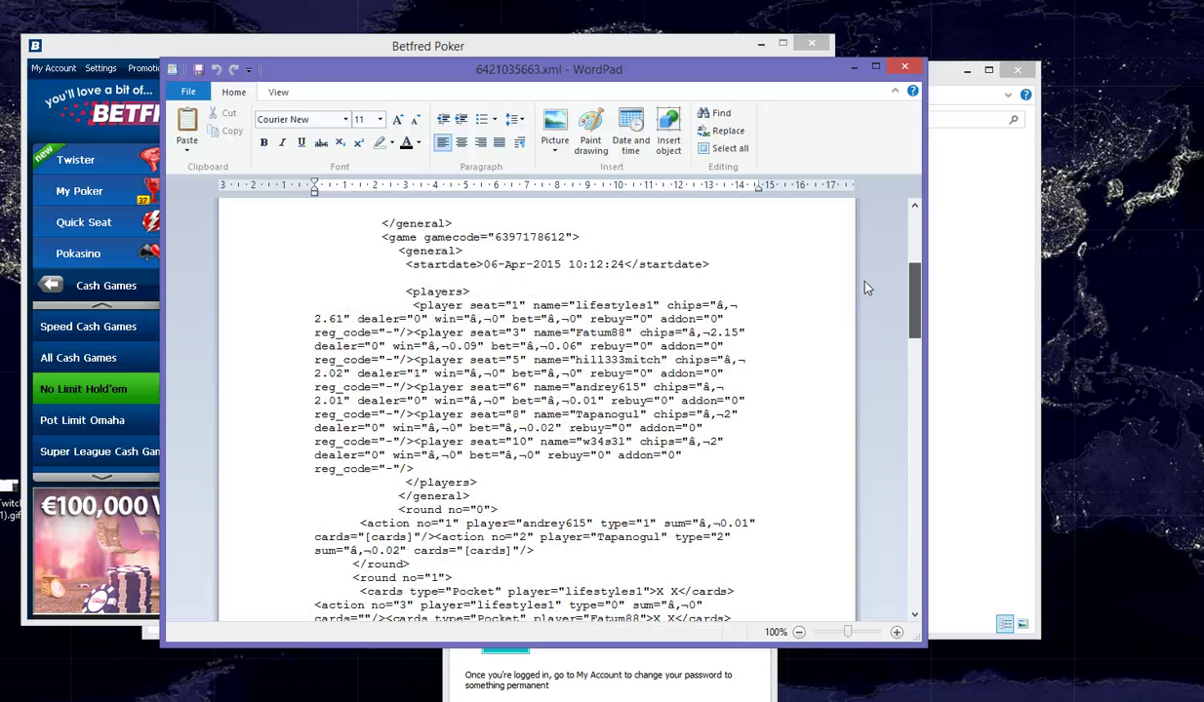
{"action": "left_click_drag", "start_coordinate": [382, 237], "coordinate": [569, 249]}
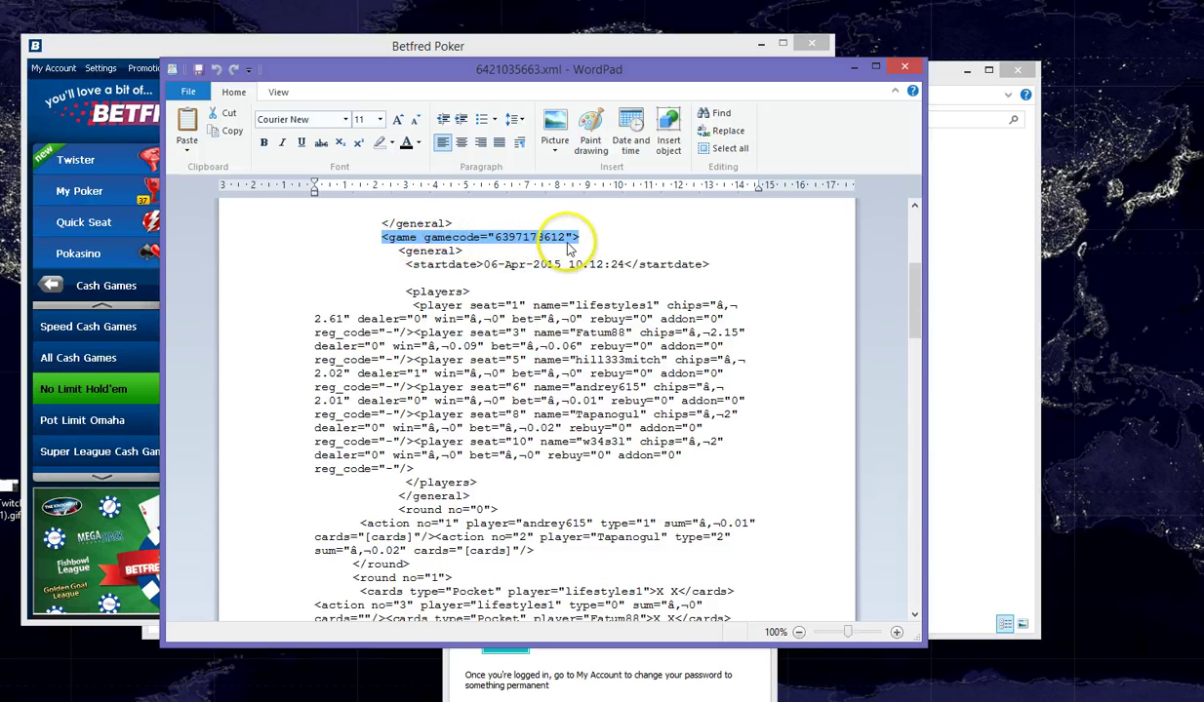
{"action": "left_click", "coordinate": [434, 237]}
{"action": "left_click", "coordinate": [381, 237]}
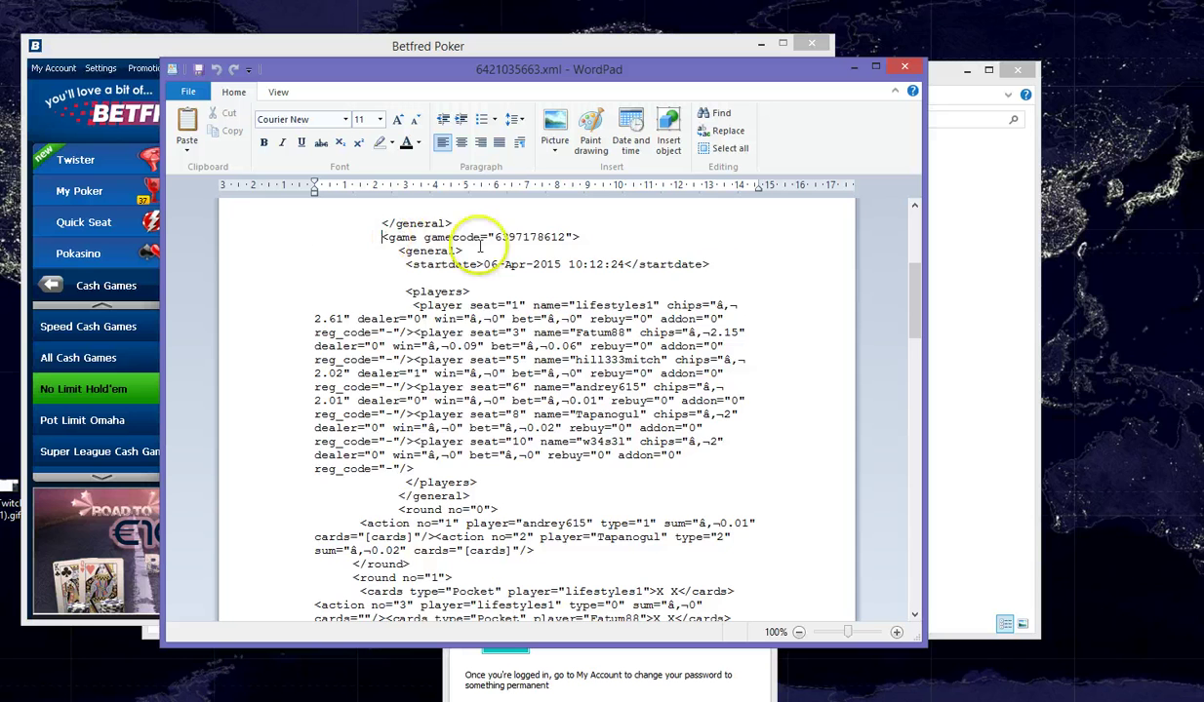
{"action": "left_click_drag", "start_coordinate": [479, 247], "coordinate": [439, 414]}
{"action": "scroll", "coordinate": [683, 439], "scroll_direction": "down", "scroll_amount": 8}
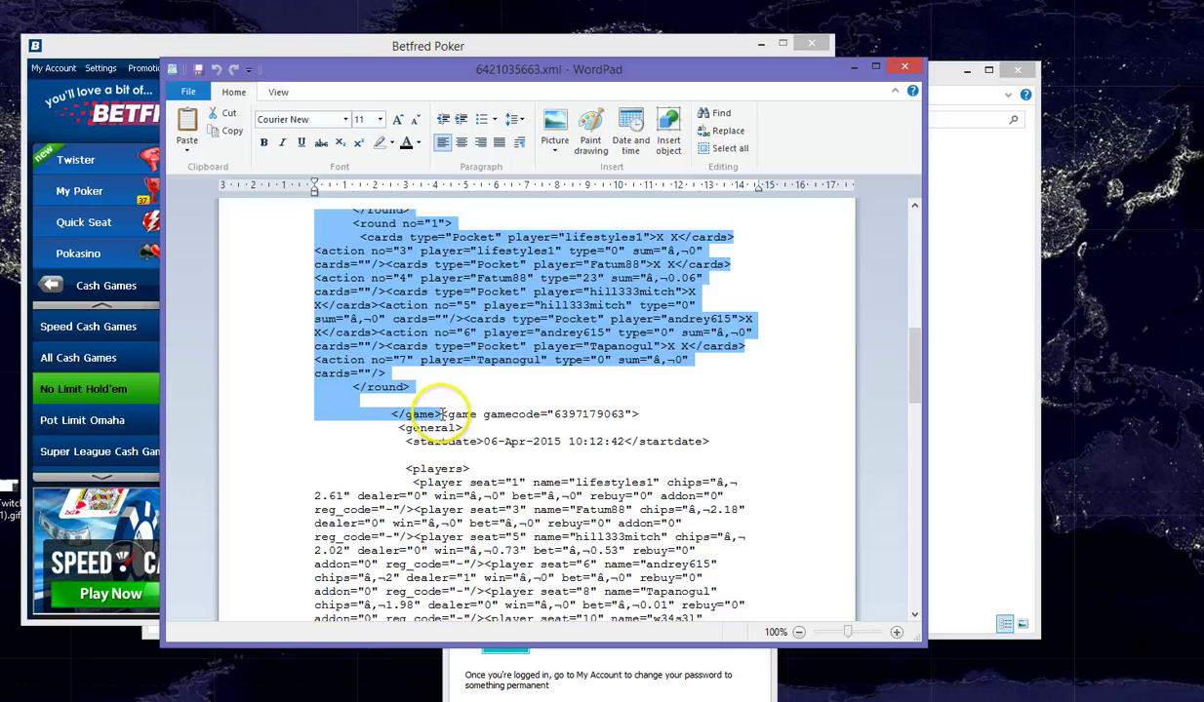
{"action": "left_click_drag", "start_coordinate": [442, 414], "coordinate": [420, 418]}
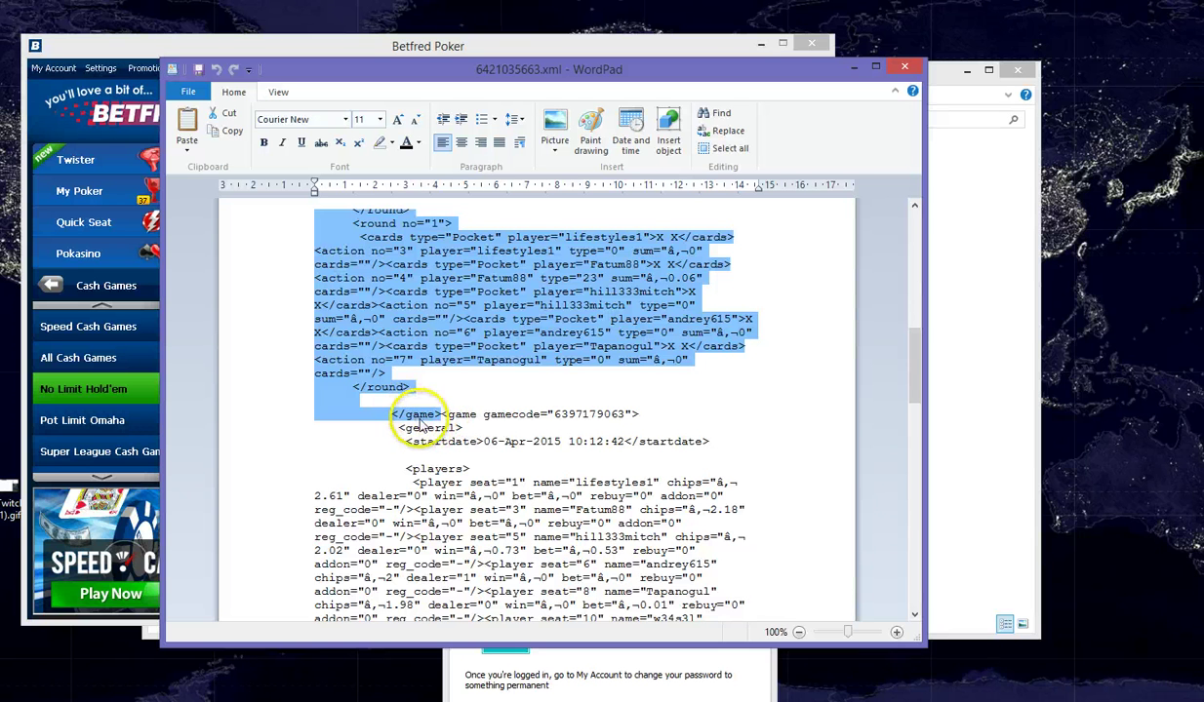
{"action": "scroll", "coordinate": [478, 395], "scroll_direction": "up", "scroll_amount": 10}
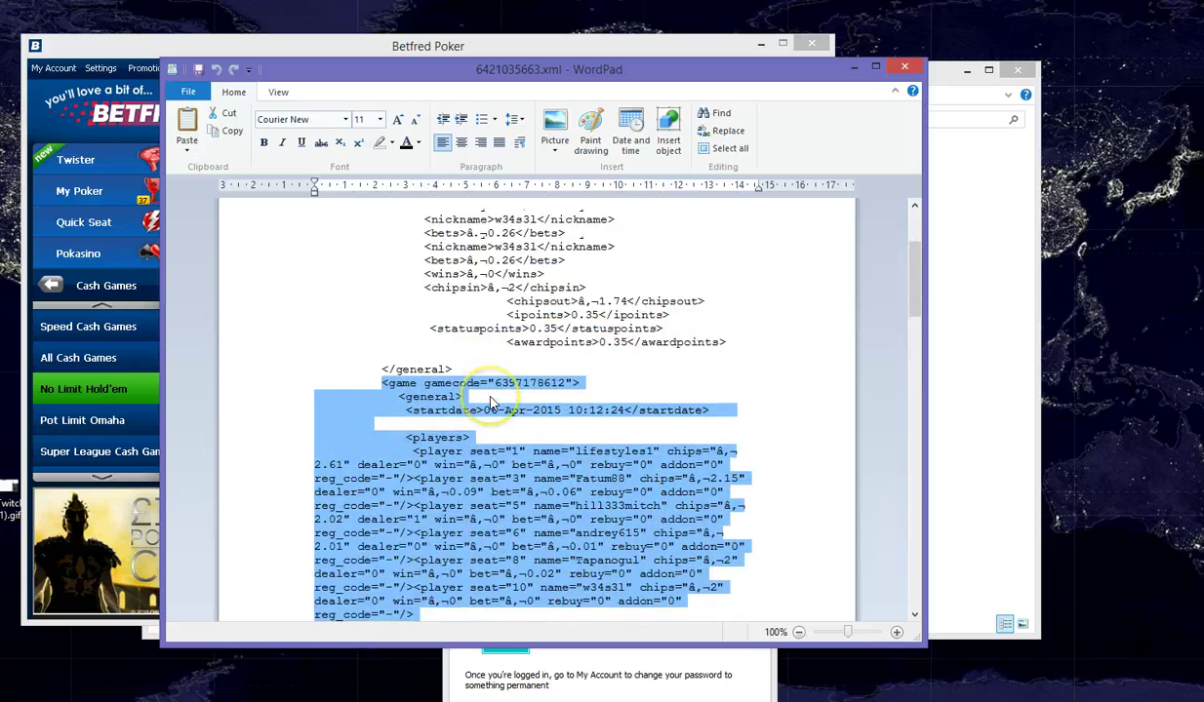
{"action": "scroll", "coordinate": [491, 403], "scroll_direction": "down", "scroll_amount": 7}
{"action": "scroll", "coordinate": [491, 403], "scroll_direction": "up", "scroll_amount": 4}
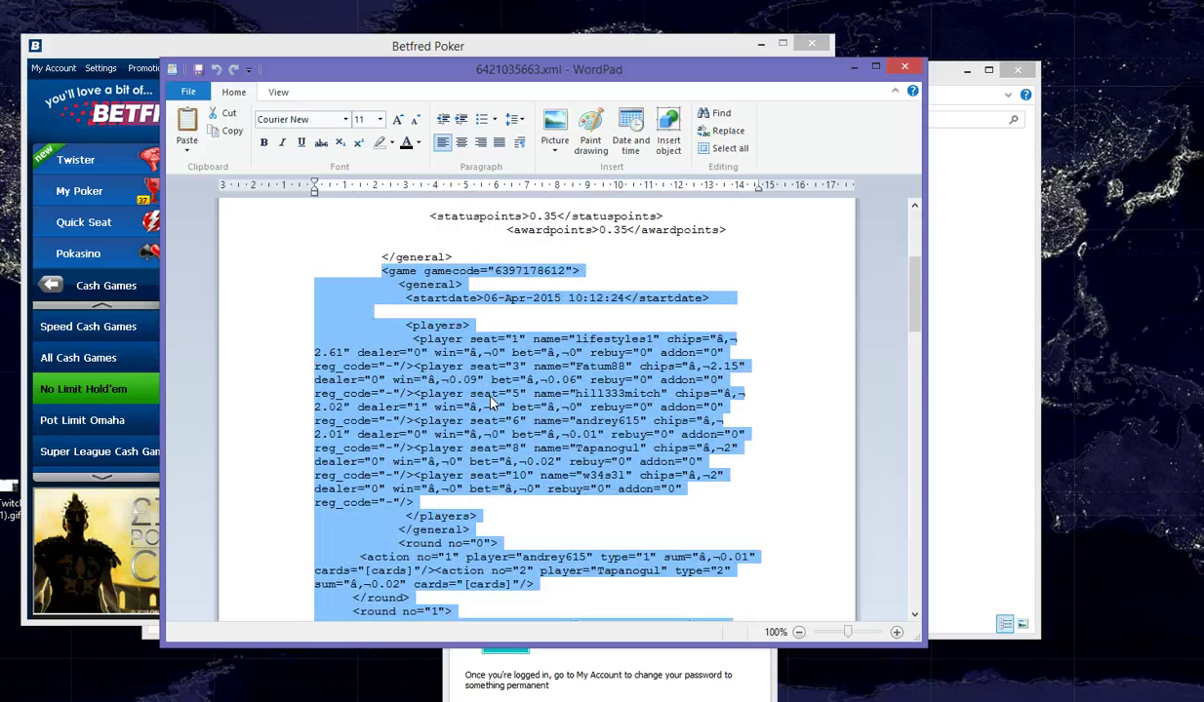
{"action": "scroll", "coordinate": [491, 403], "scroll_direction": "down", "scroll_amount": 10}
{"action": "left_click_drag", "start_coordinate": [430, 269], "coordinate": [624, 415]}
{"action": "scroll", "coordinate": [624, 414], "scroll_direction": "down", "scroll_amount": 2}
{"action": "scroll", "coordinate": [625, 414], "scroll_direction": "down", "scroll_amount": 4}
{"action": "scroll", "coordinate": [588, 415], "scroll_direction": "down", "scroll_amount": 4}
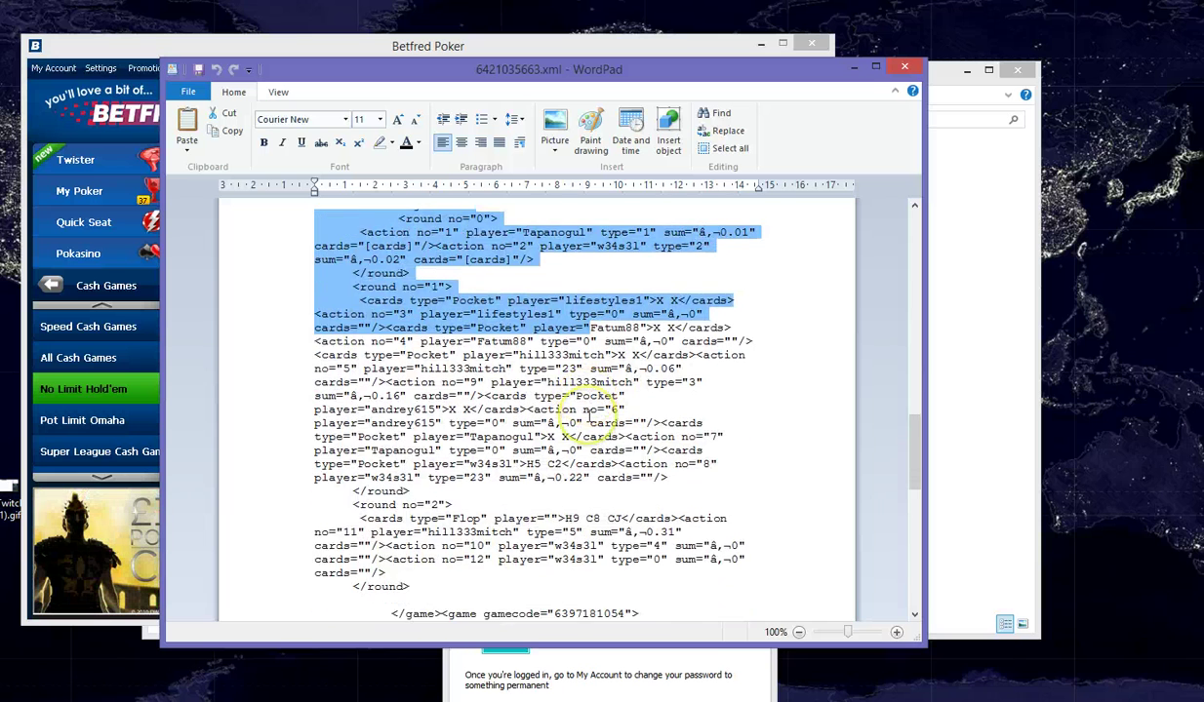
{"action": "left_click_drag", "start_coordinate": [588, 415], "coordinate": [442, 490]}
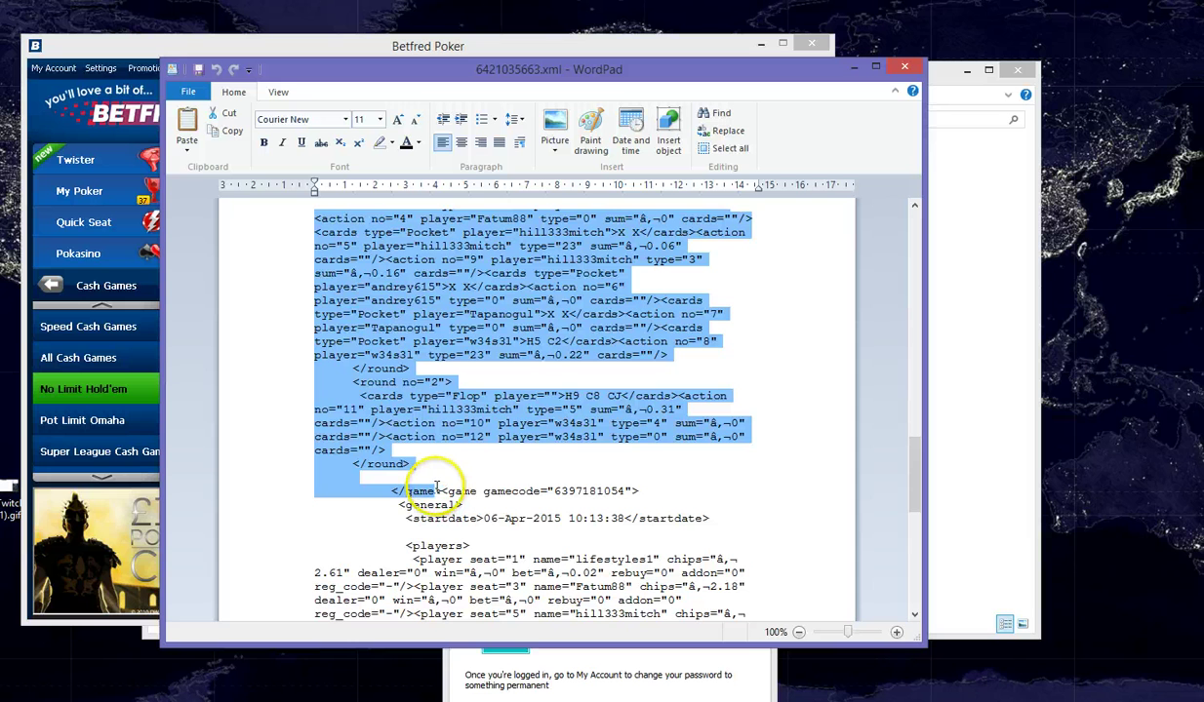
{"action": "right_click", "coordinate": [471, 312]}
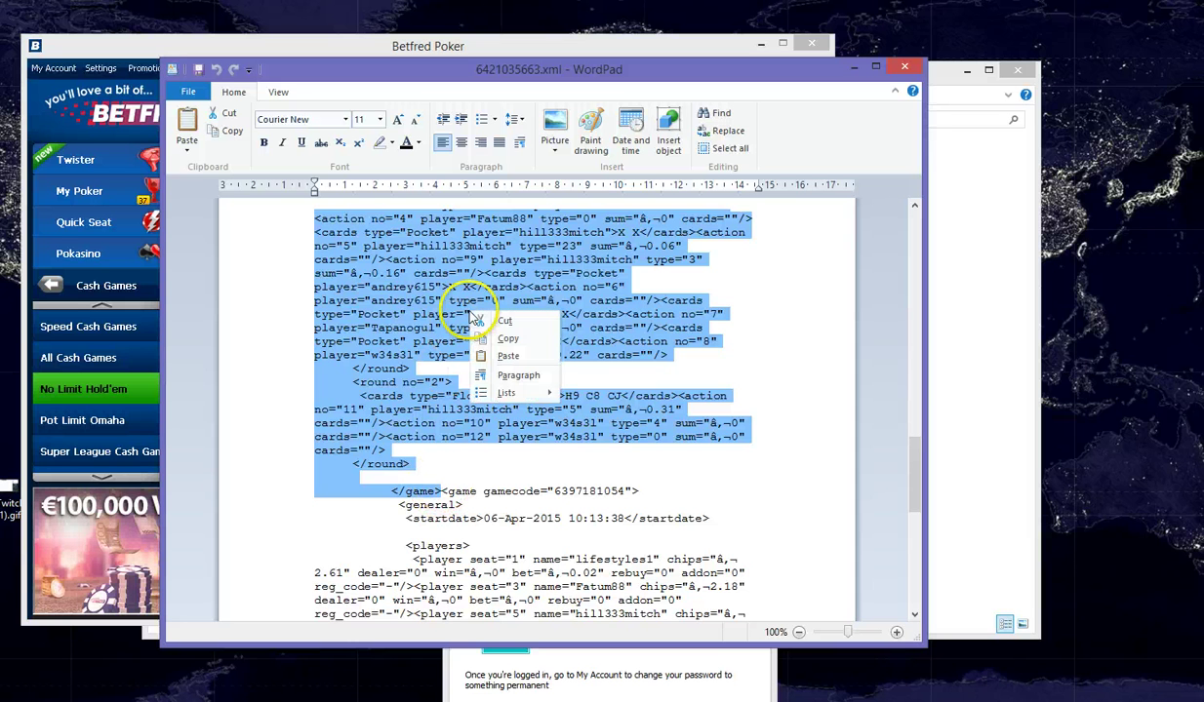
{"action": "left_click", "coordinate": [505, 339]}
Switch to the weaktight website in the browser and paste the copied hand history, adding a line break after it
{"action": "key", "text": "alt+Tab"}
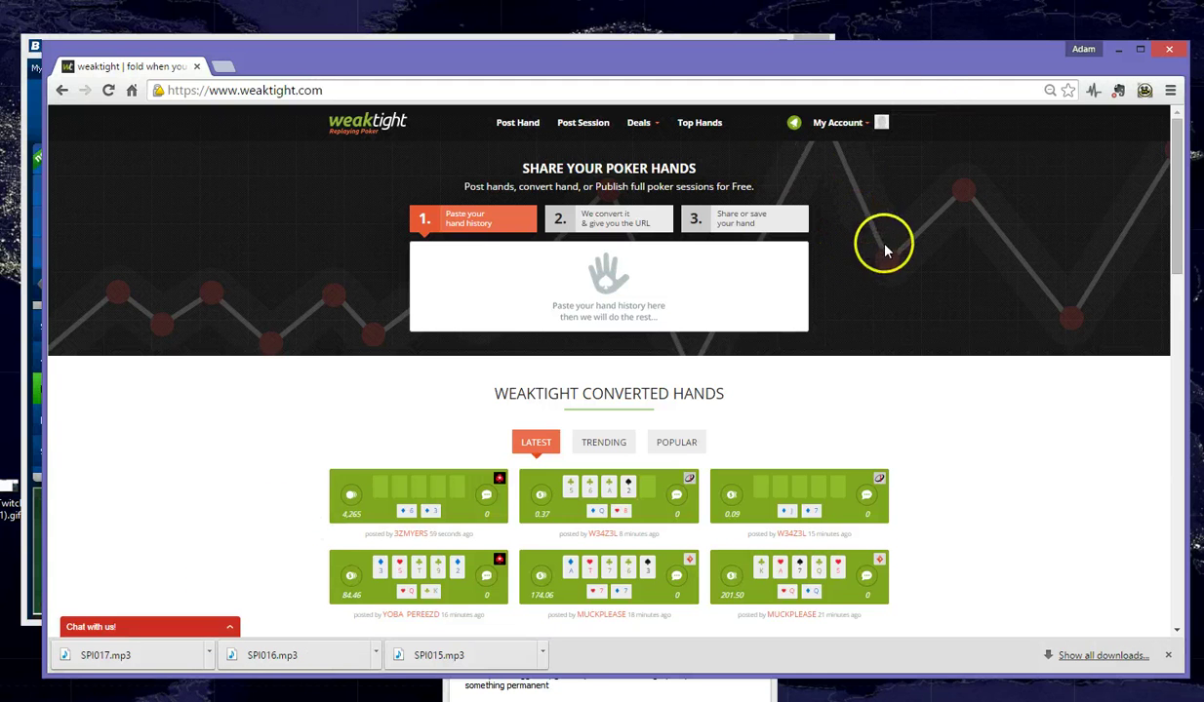
{"action": "left_click", "coordinate": [429, 273]}
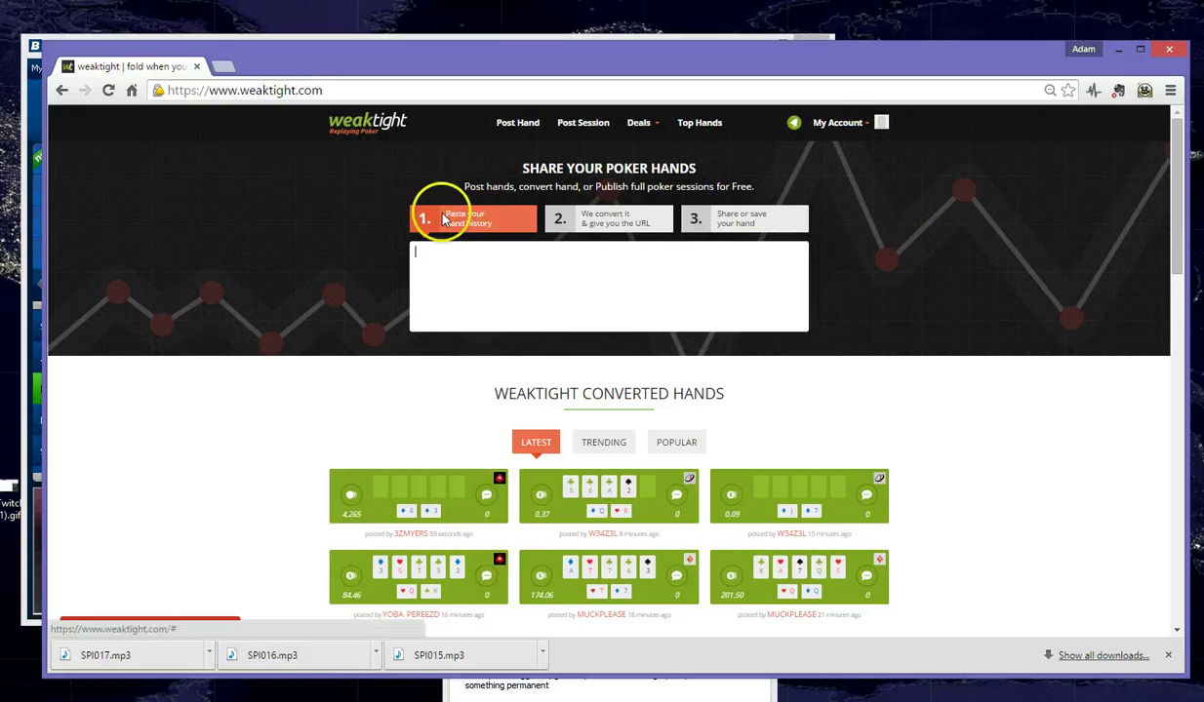
{"action": "right_click", "coordinate": [436, 258]}
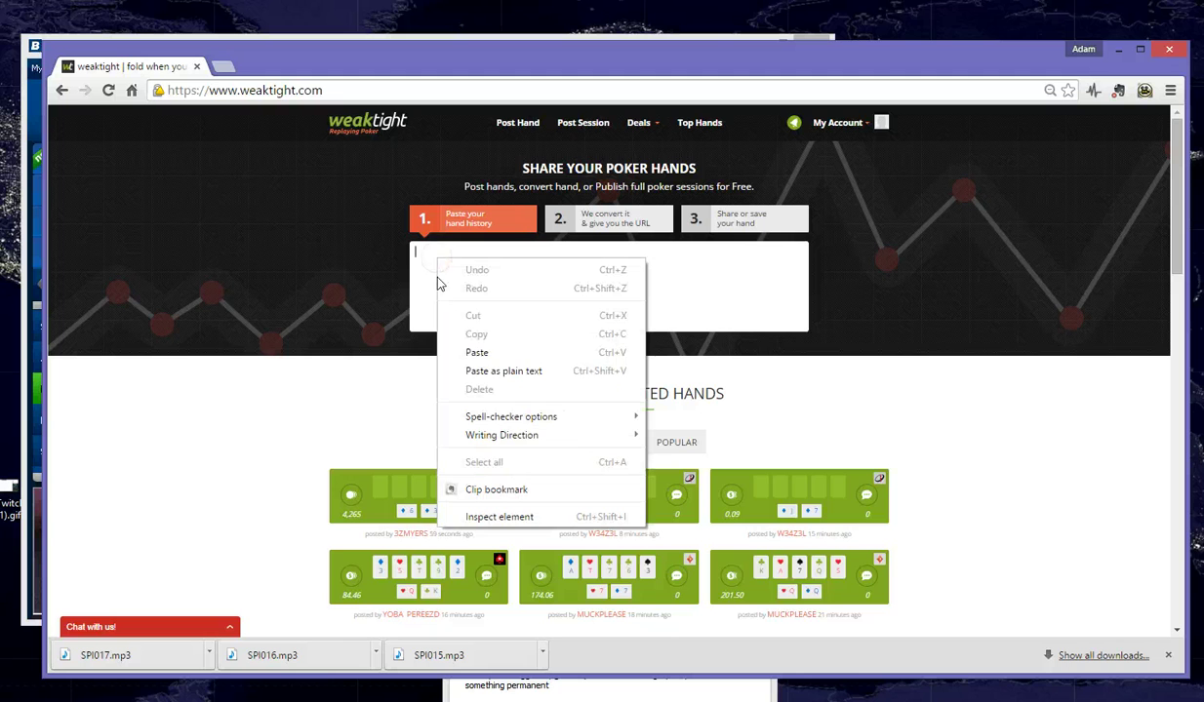
{"action": "left_click", "coordinate": [475, 352]}
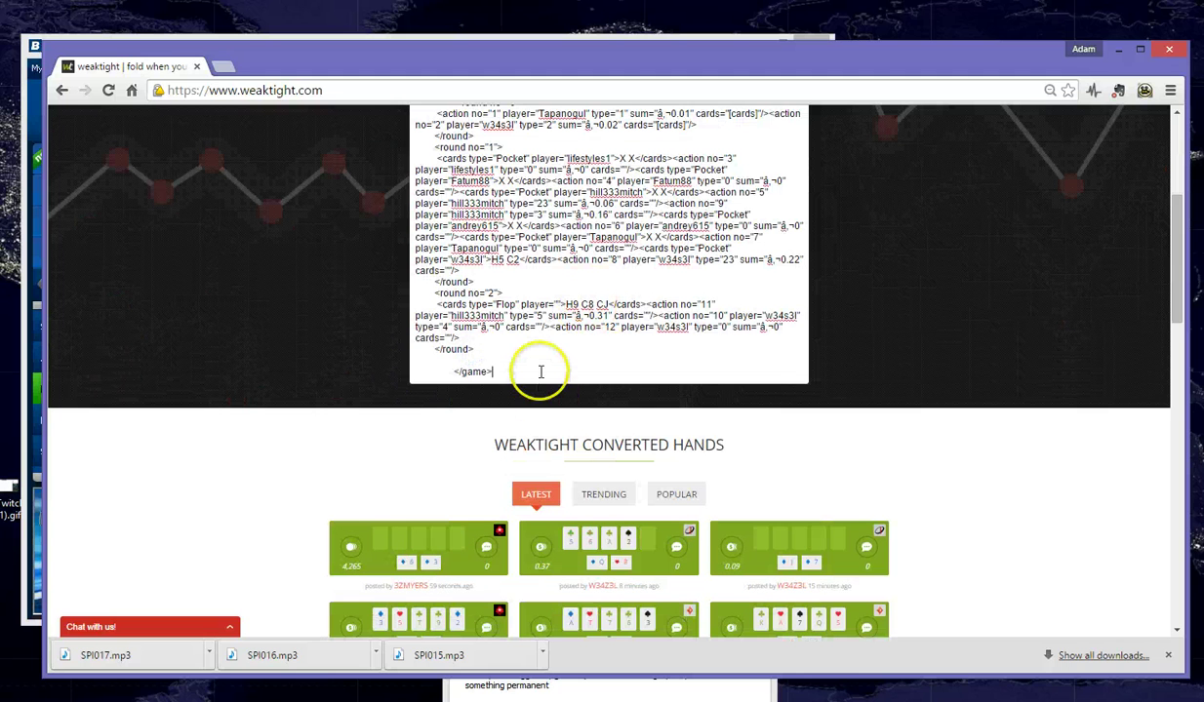
{"action": "key", "text": "Return"}
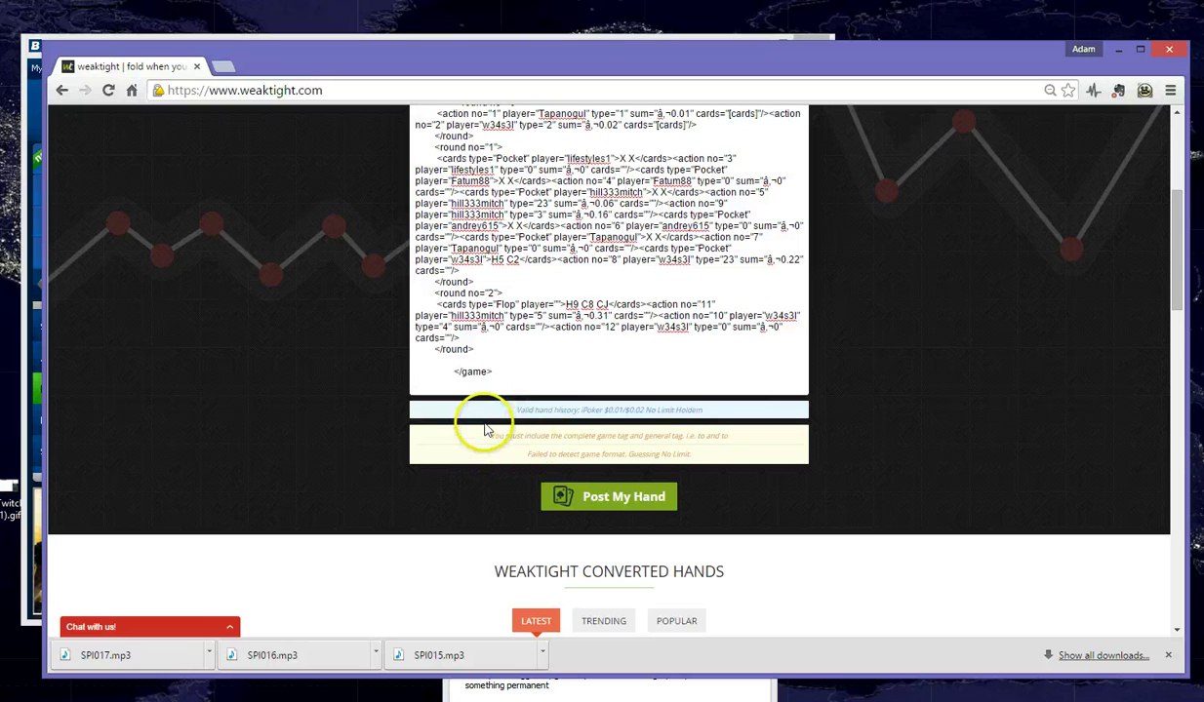
Delete the stray ">" character in front of the opening game tag of the pasted hand history
{"action": "scroll", "coordinate": [596, 360], "scroll_direction": "up", "scroll_amount": 1}
{"action": "left_click", "coordinate": [596, 360]}
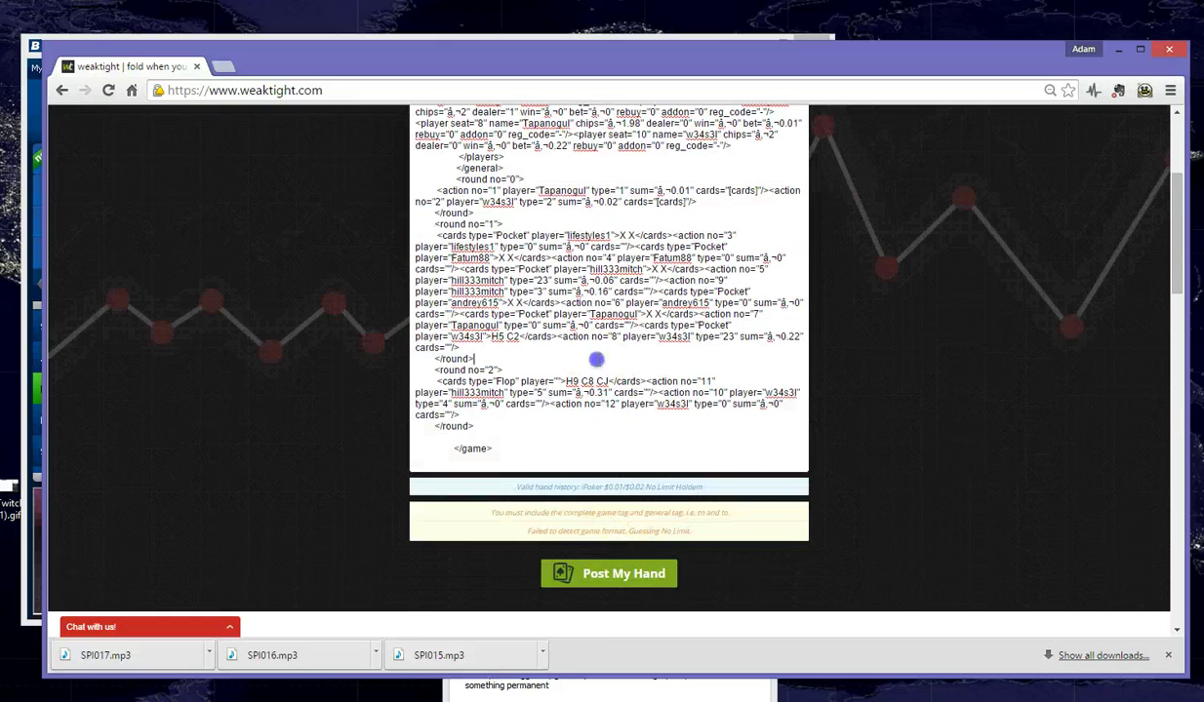
{"action": "scroll", "coordinate": [590, 356], "scroll_direction": "up", "scroll_amount": 2}
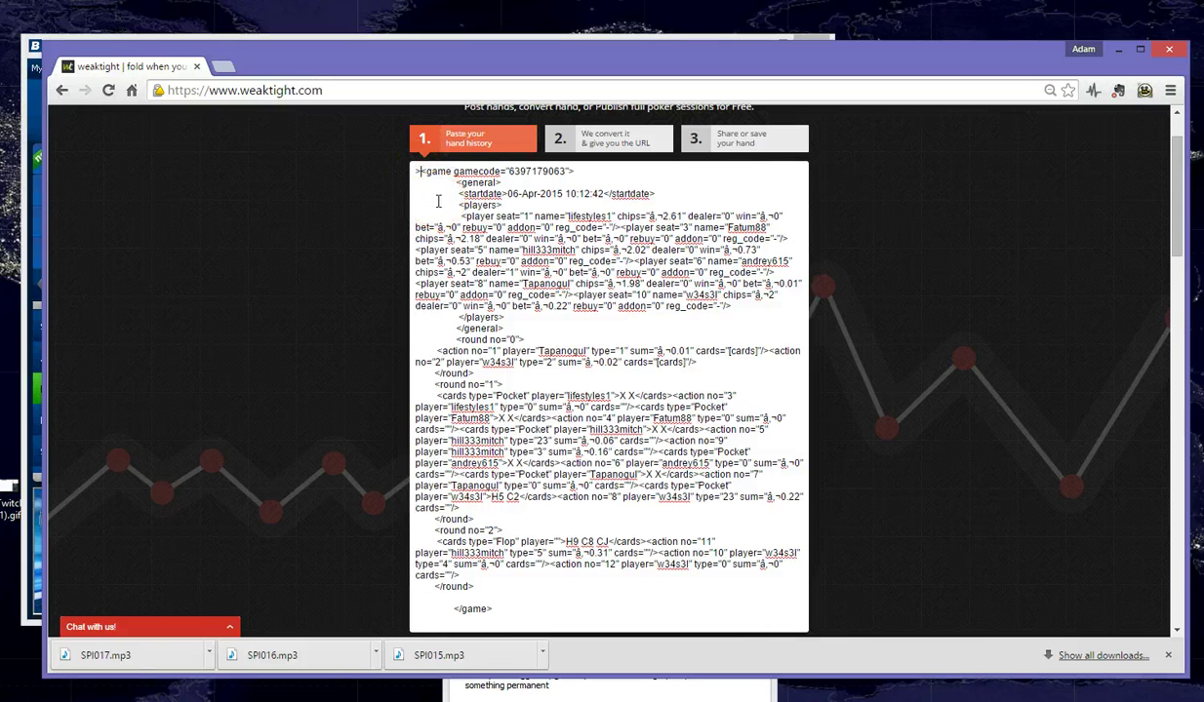
{"action": "key", "text": "BackSpace"}
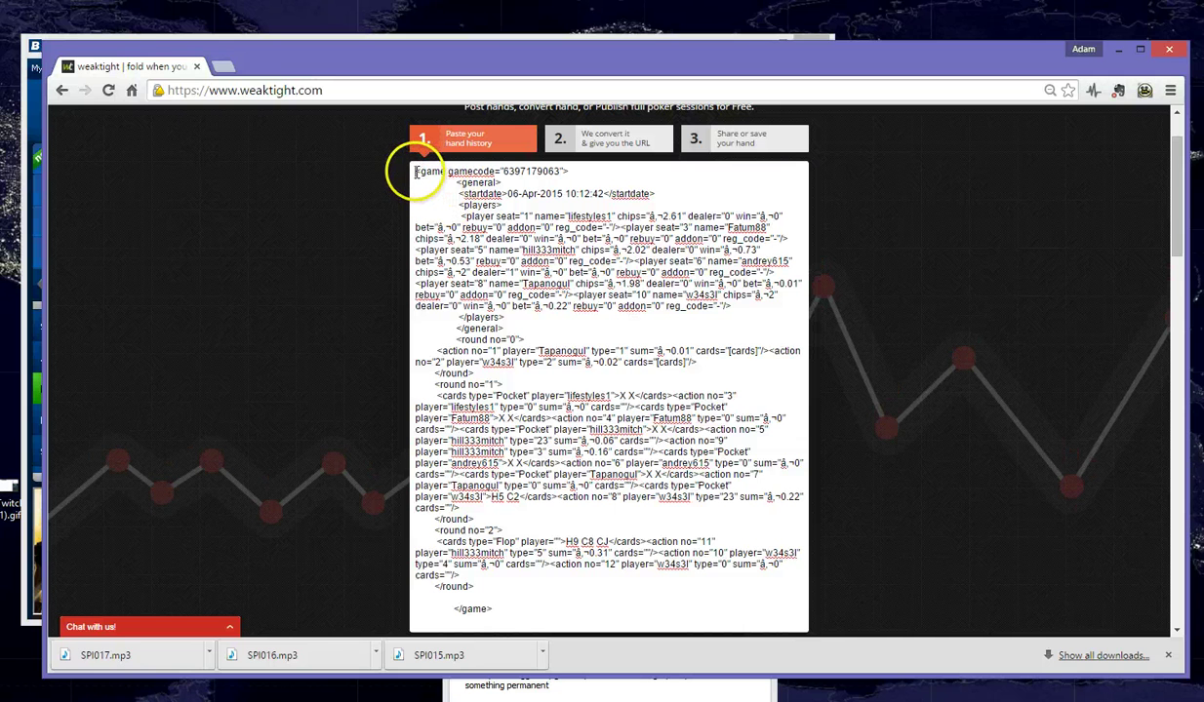
{"action": "left_click", "coordinate": [416, 172]}
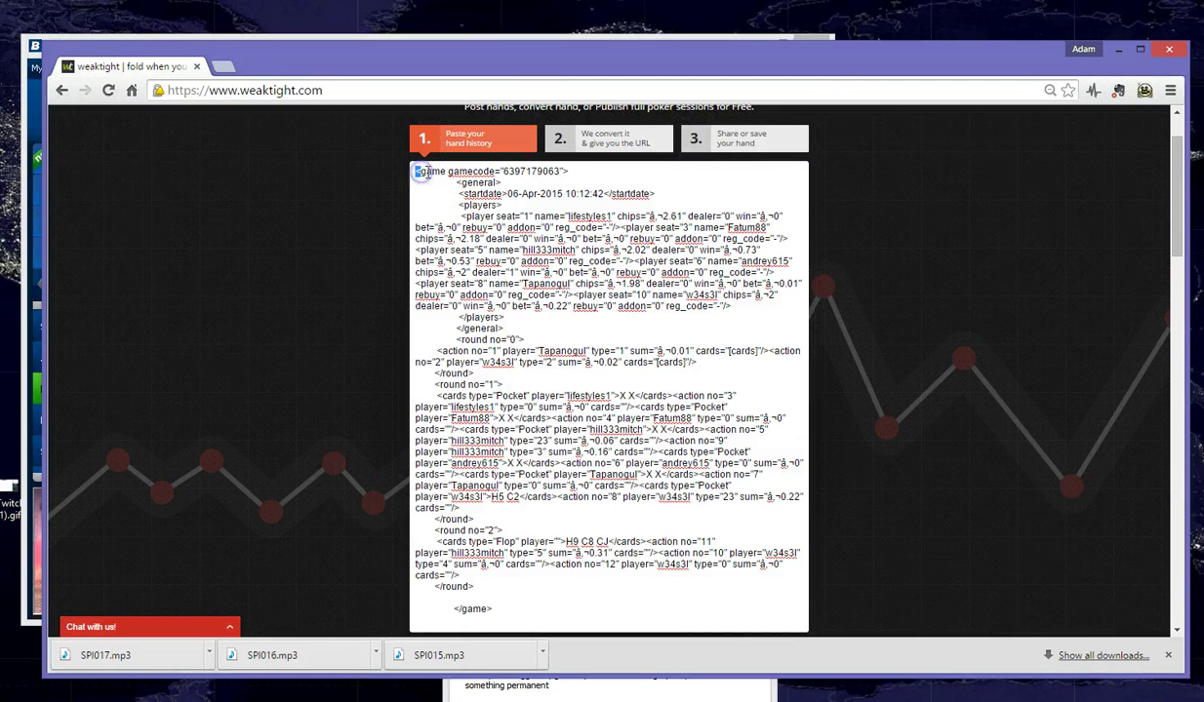
Add another line break after the closing game tag at the end of the pasted hand history
{"action": "scroll", "coordinate": [508, 302], "scroll_direction": "down", "scroll_amount": 3}
{"action": "left_click", "coordinate": [514, 447]}
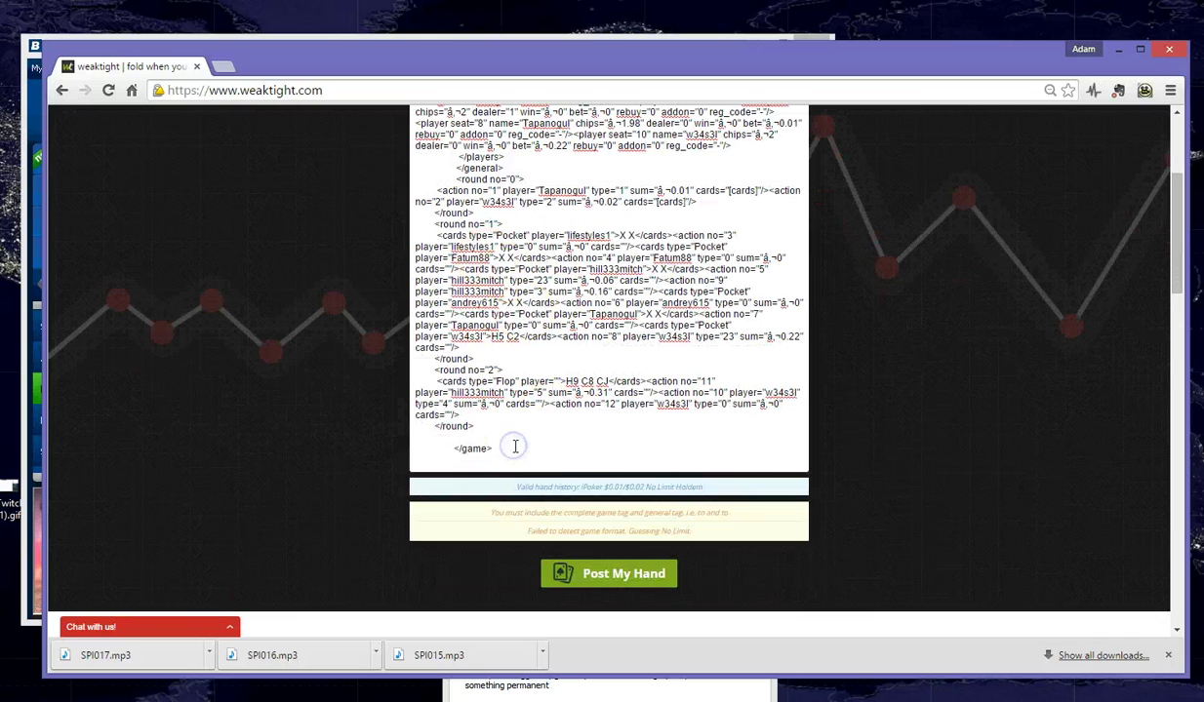
{"action": "key", "text": "Return"}
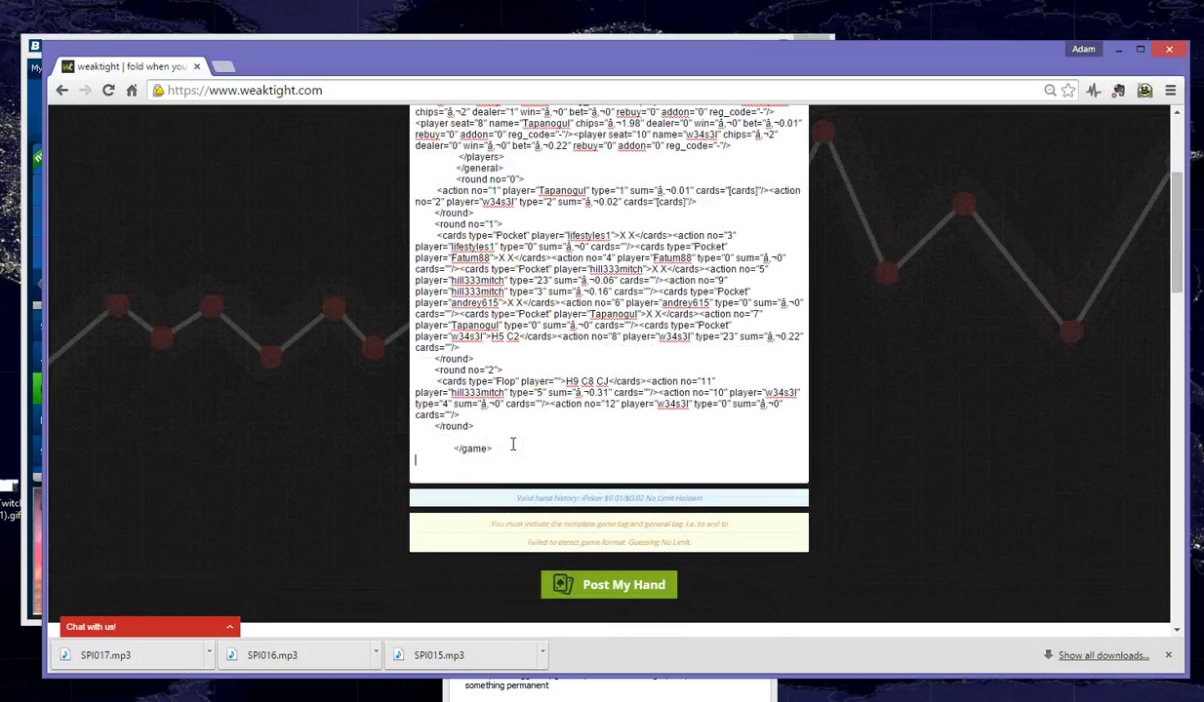
{"action": "left_click", "coordinate": [597, 367]}
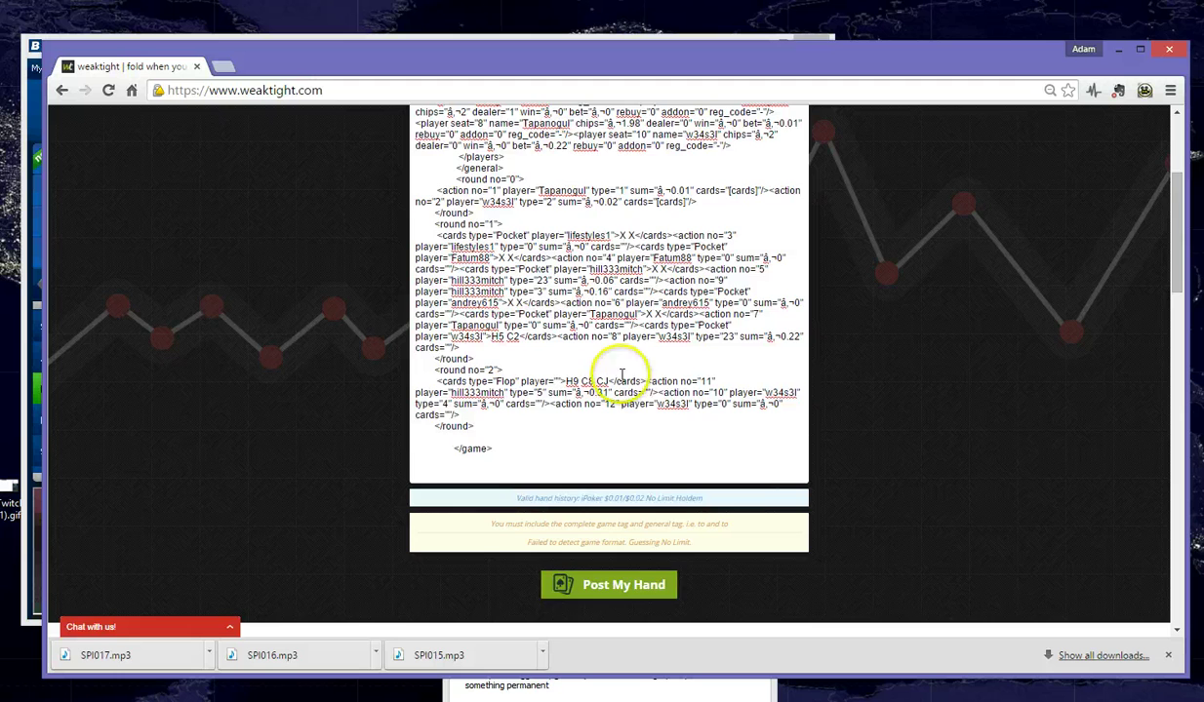
Review the pasted hand history, post it for conversion, and open the table replay of the converted hand
{"action": "scroll", "coordinate": [621, 375], "scroll_direction": "down", "scroll_amount": 5}
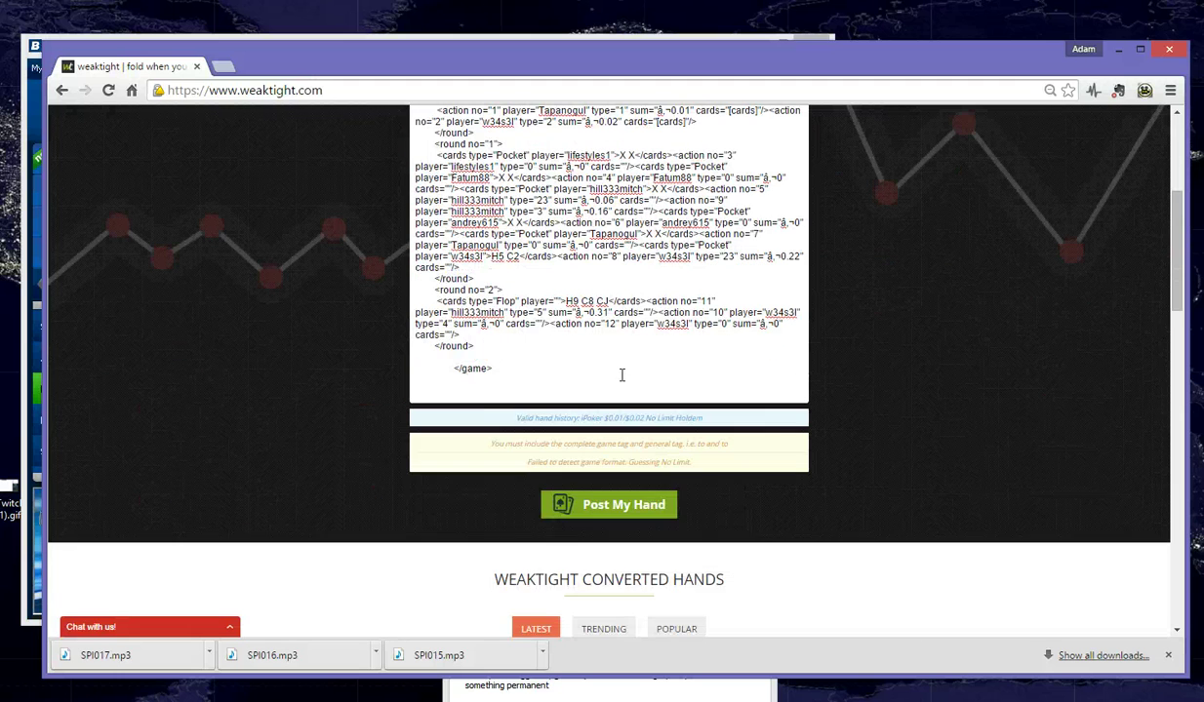
{"action": "scroll", "coordinate": [621, 374], "scroll_direction": "up", "scroll_amount": 2}
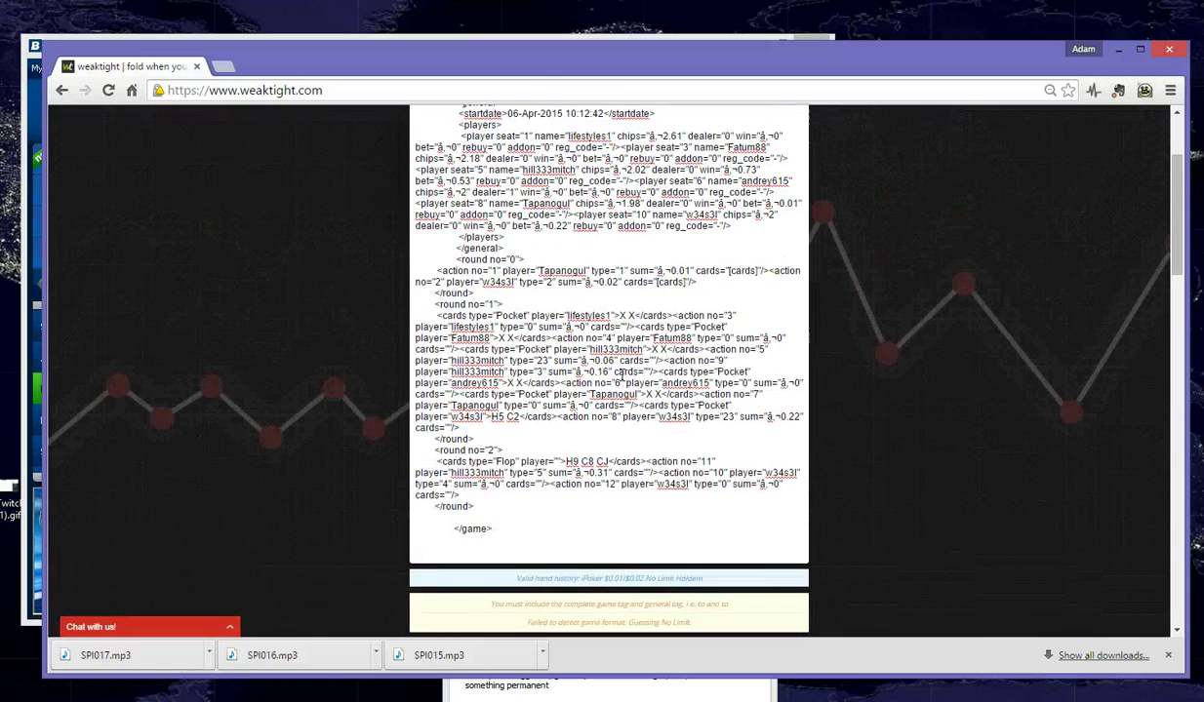
{"action": "scroll", "coordinate": [622, 374], "scroll_direction": "down", "scroll_amount": 2}
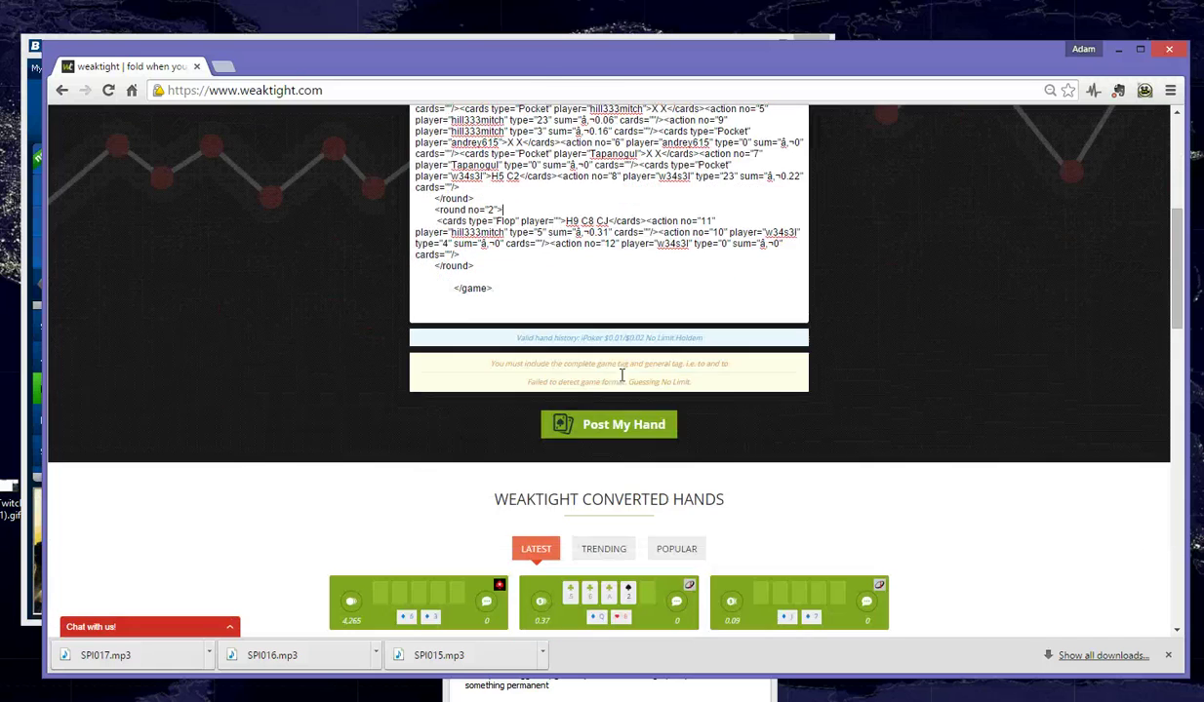
{"action": "left_click", "coordinate": [608, 431]}
{"action": "left_click", "coordinate": [612, 421]}
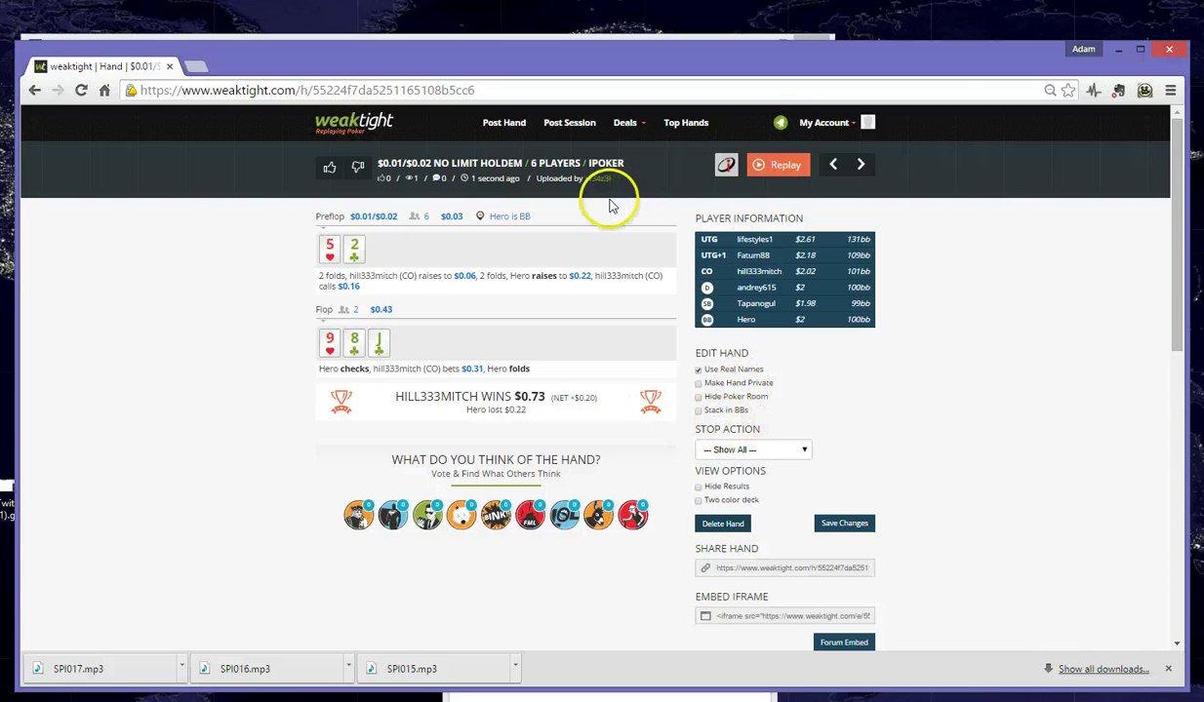
{"action": "left_click", "coordinate": [783, 175]}
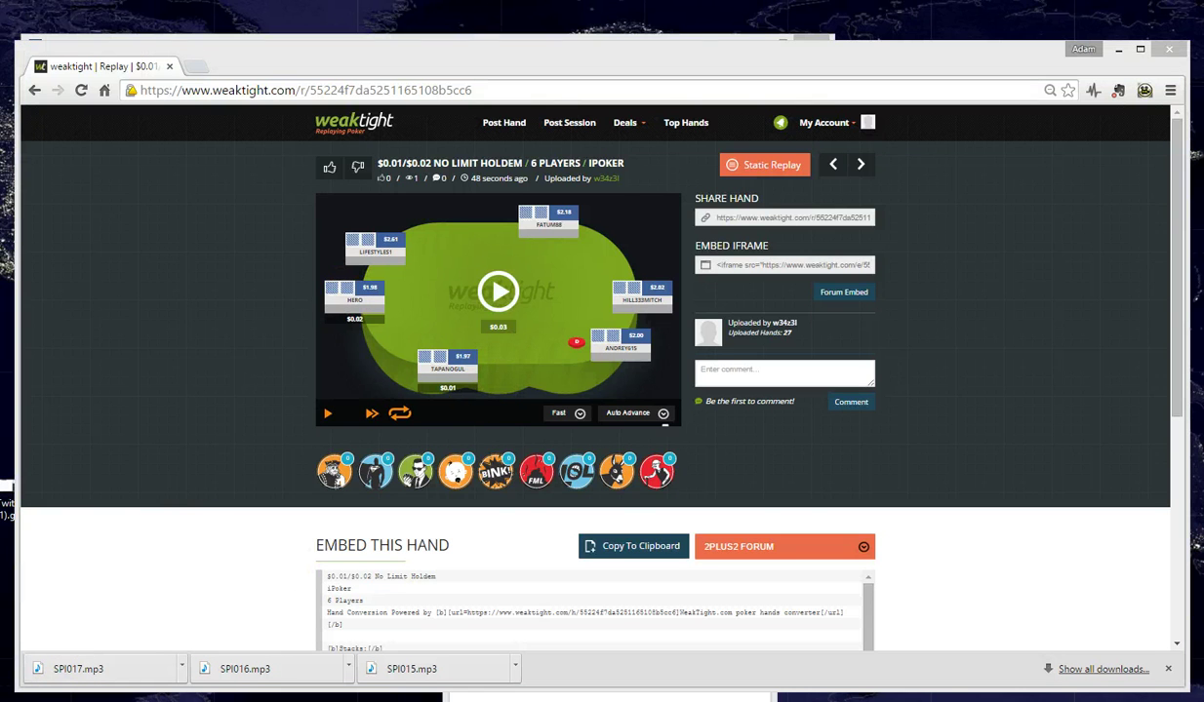
Switch to Hold'em Manager and copy the K2 hand played at 03:13 from the Sessions report
{"action": "left_click_drag", "start_coordinate": [0, 246], "coordinate": [410, 45]}
{"action": "left_click_drag", "start_coordinate": [494, 45], "coordinate": [563, 56]}
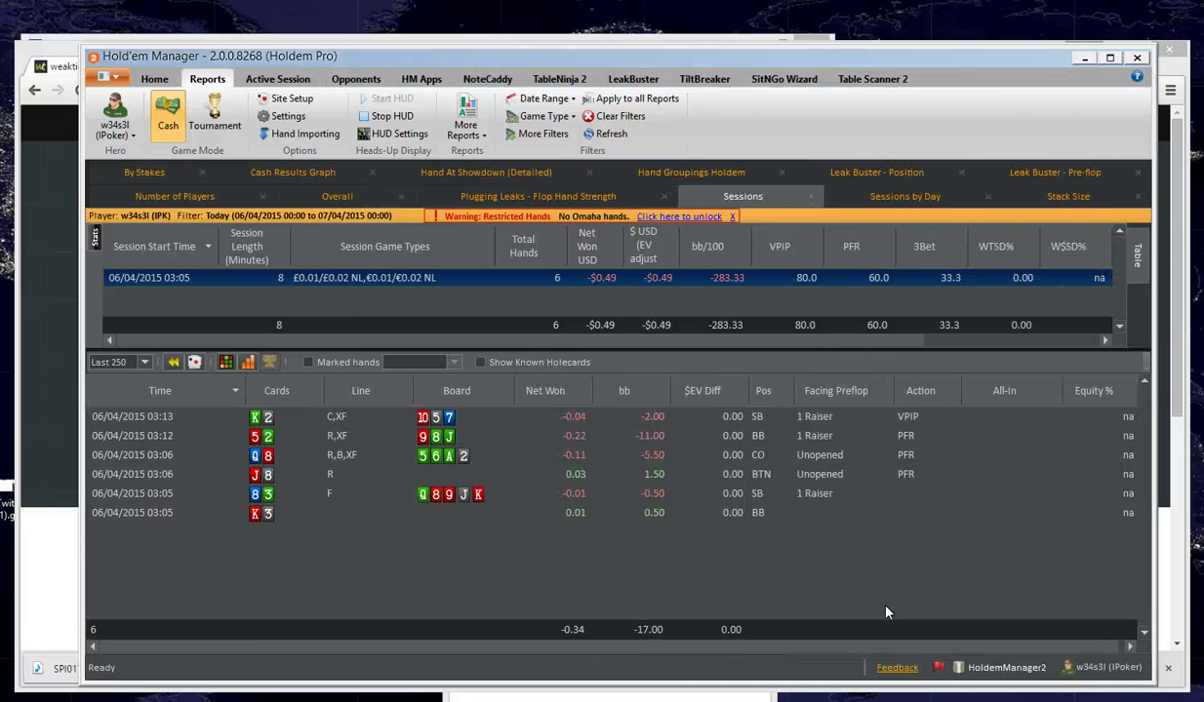
{"action": "left_click", "coordinate": [259, 438]}
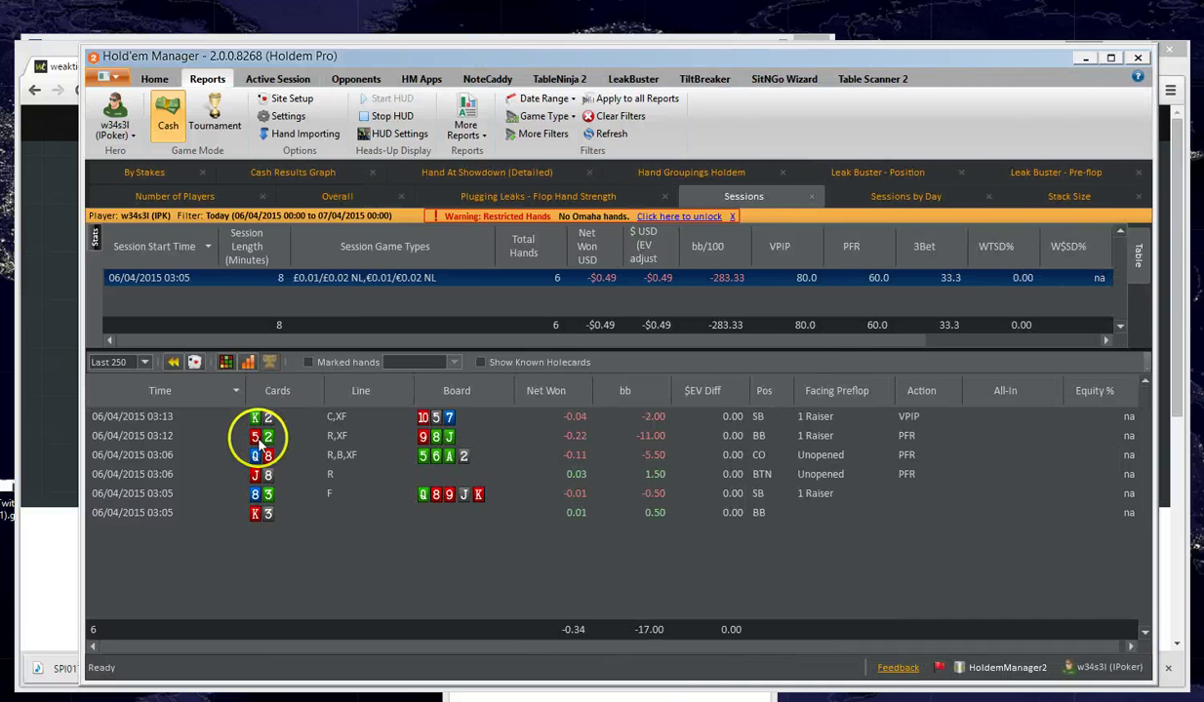
{"action": "left_click", "coordinate": [260, 420]}
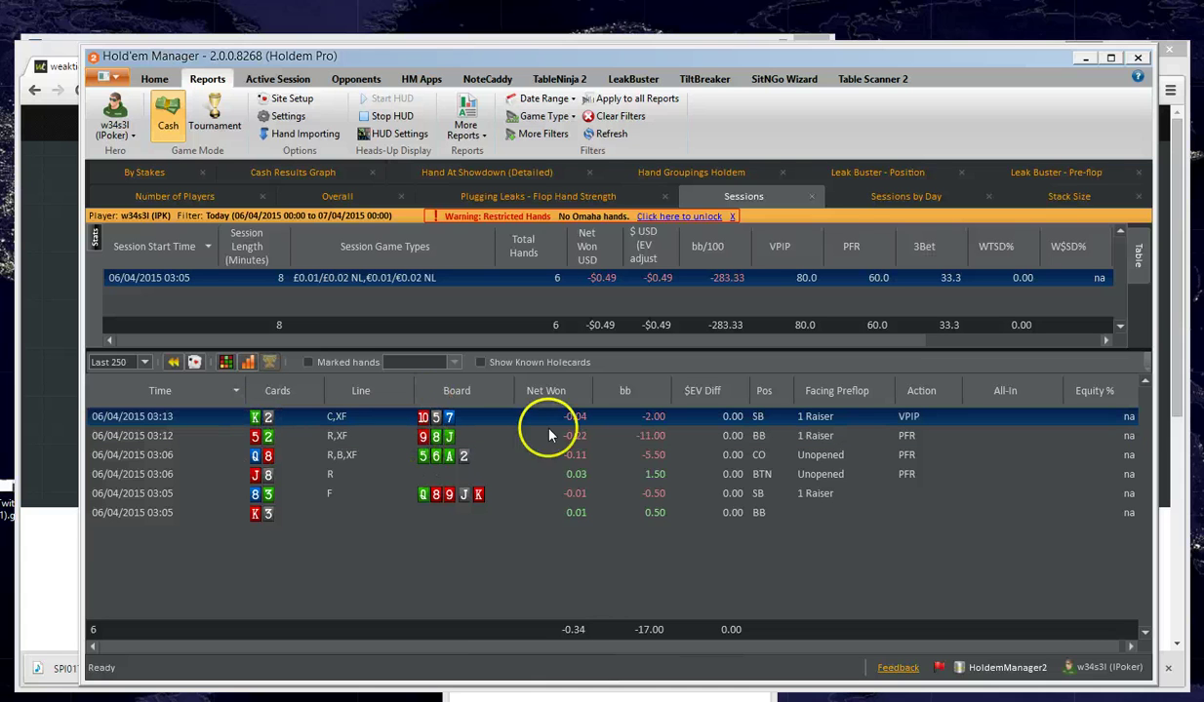
{"action": "right_click", "coordinate": [435, 422]}
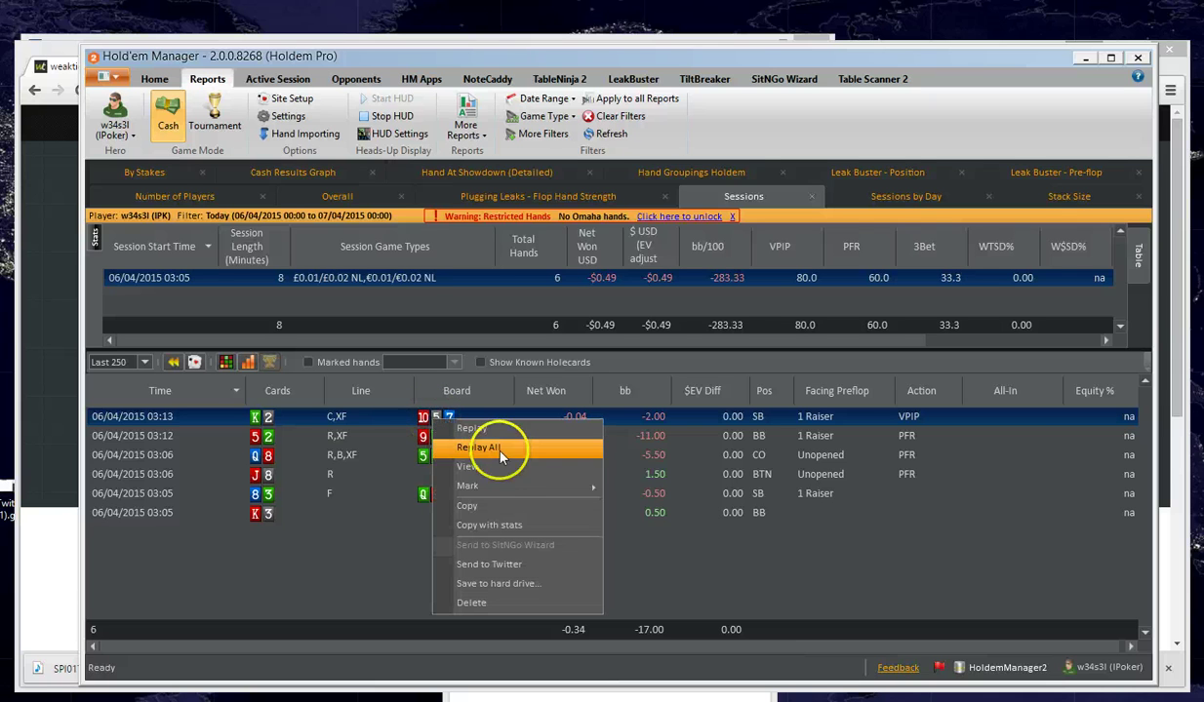
{"action": "left_click", "coordinate": [467, 506]}
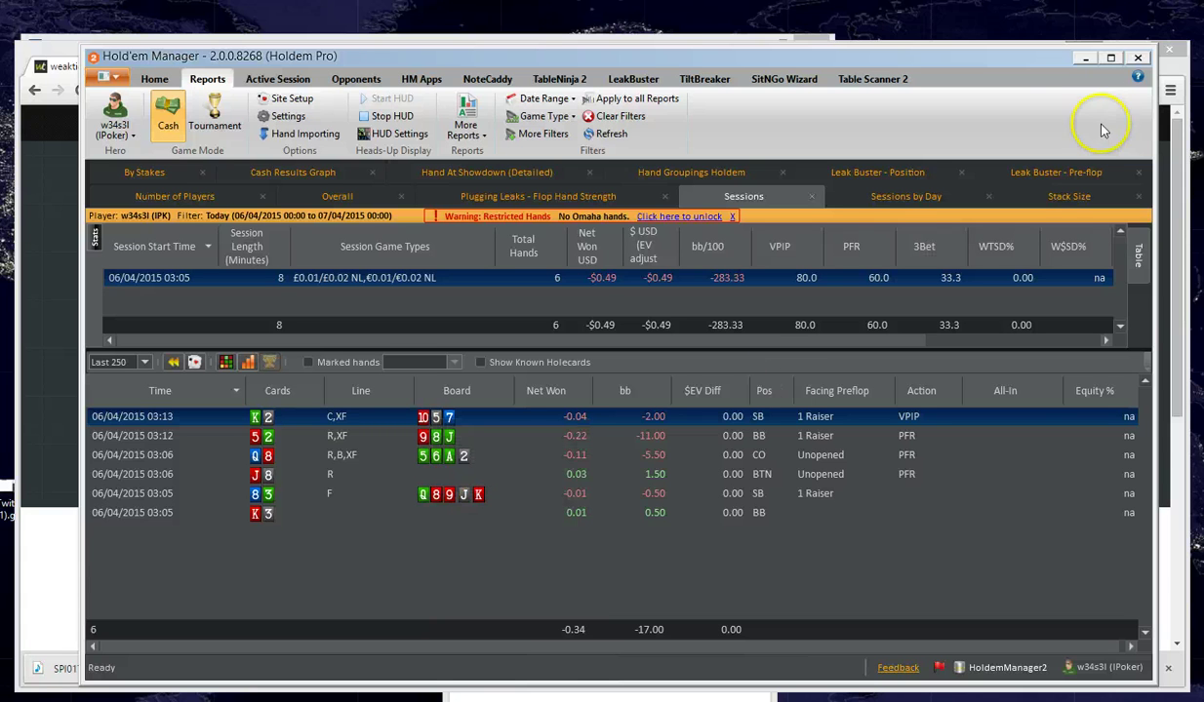
Return to weaktight in the browser, start a new hand post, and paste the copied hand history with a line break after it
{"action": "left_click", "coordinate": [1084, 60]}
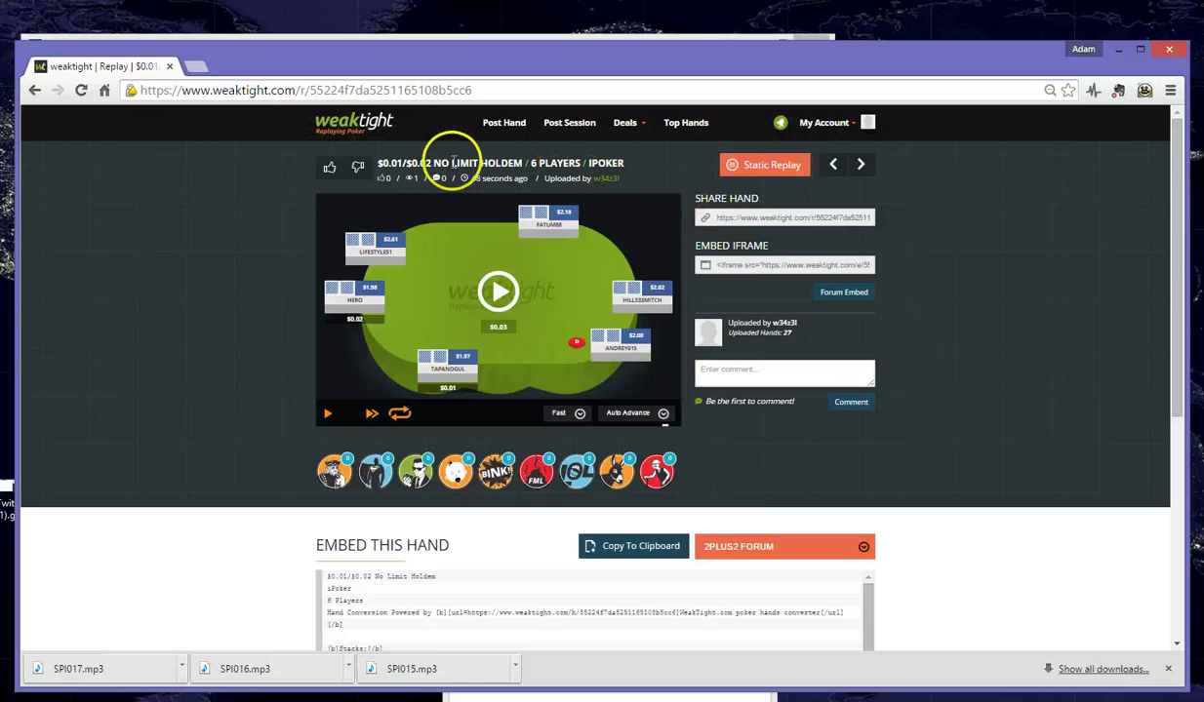
{"action": "left_click", "coordinate": [497, 128]}
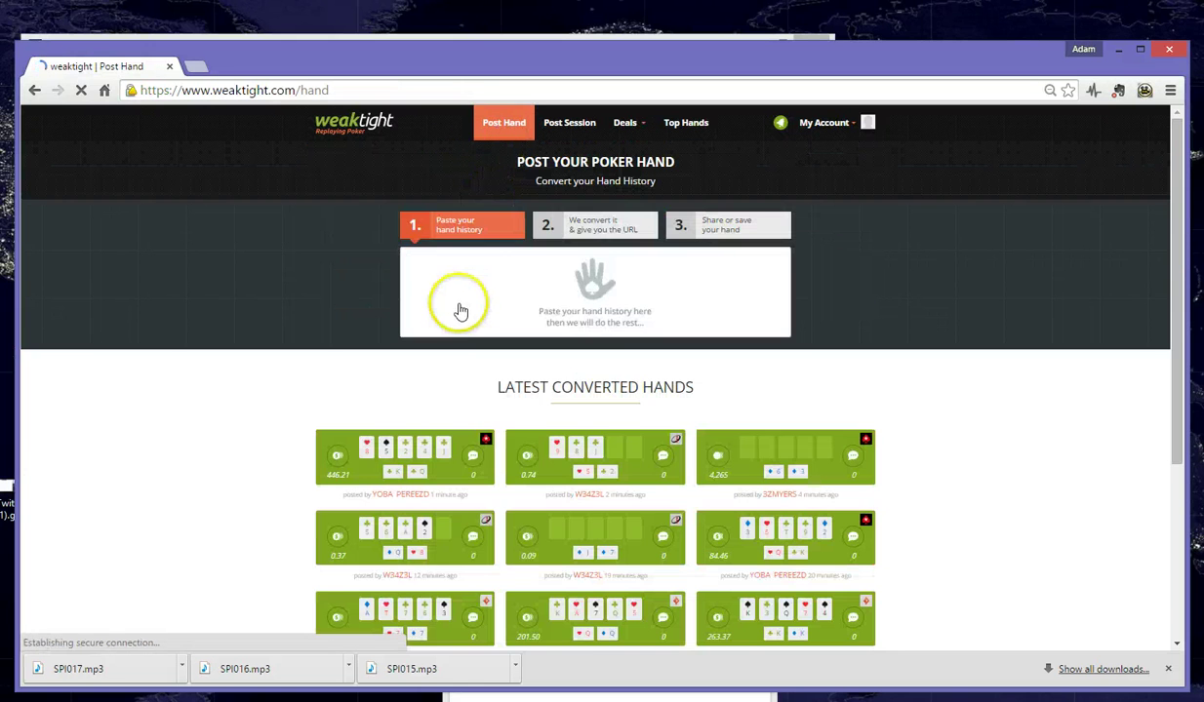
{"action": "left_click", "coordinate": [462, 310]}
{"action": "right_click", "coordinate": [459, 277]}
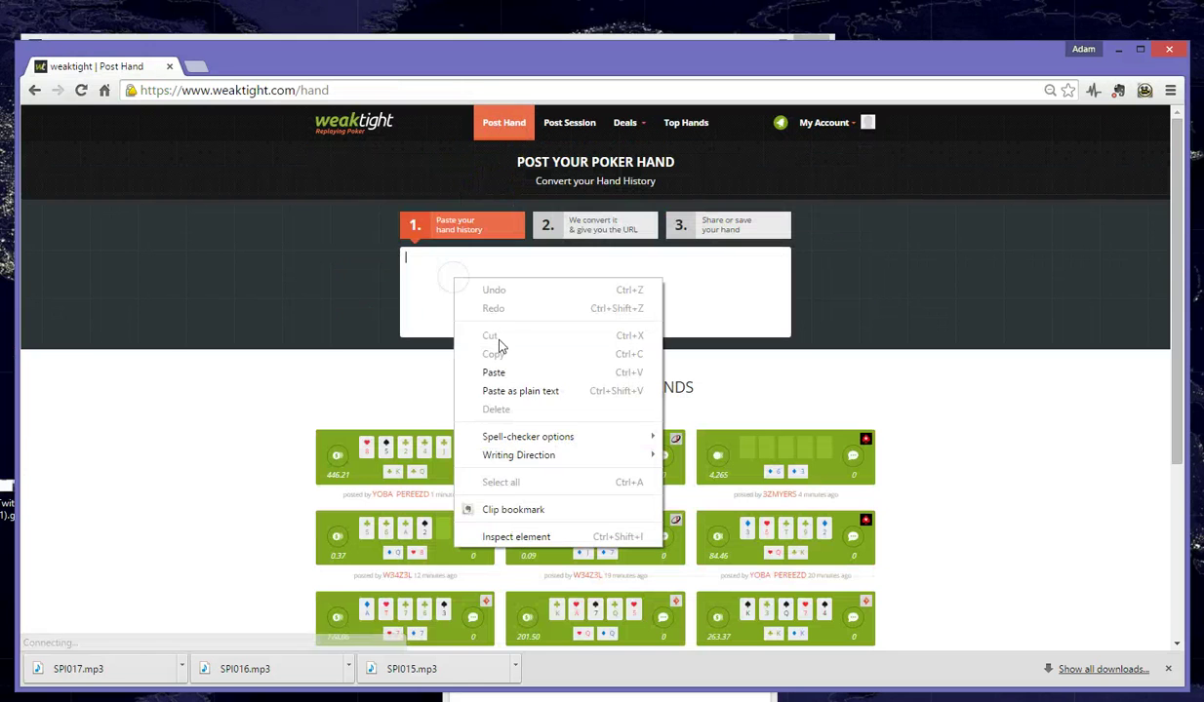
{"action": "left_click", "coordinate": [494, 374]}
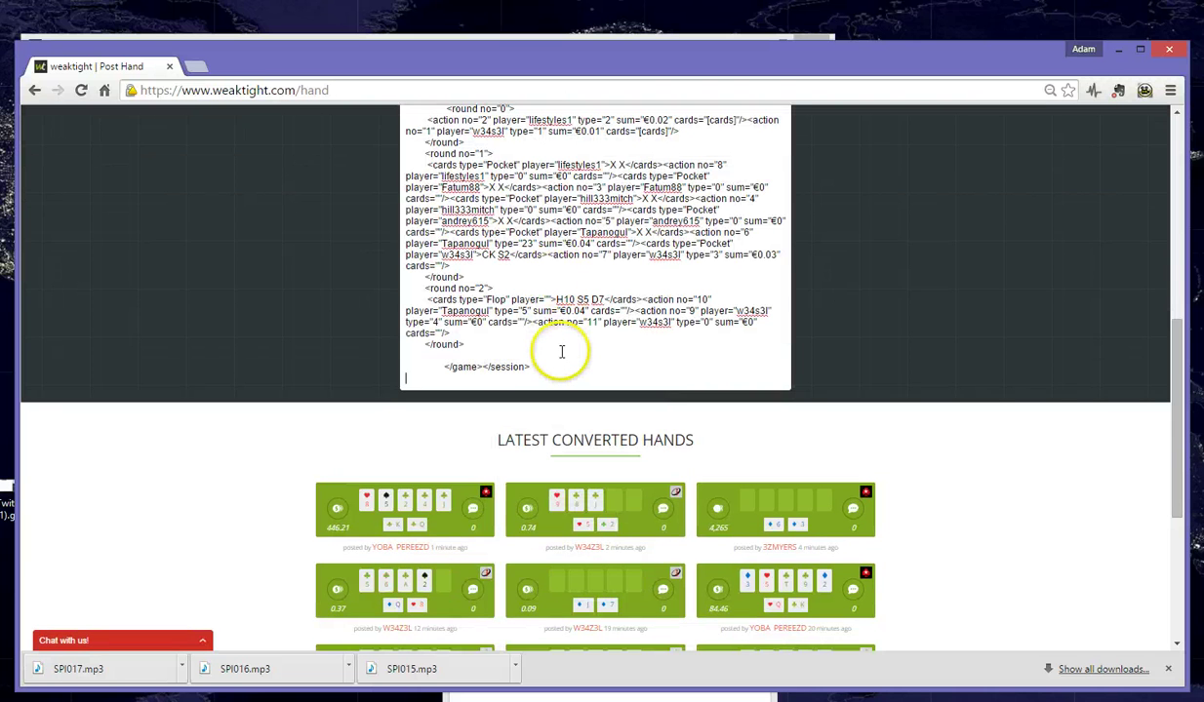
{"action": "key", "text": "Return"}
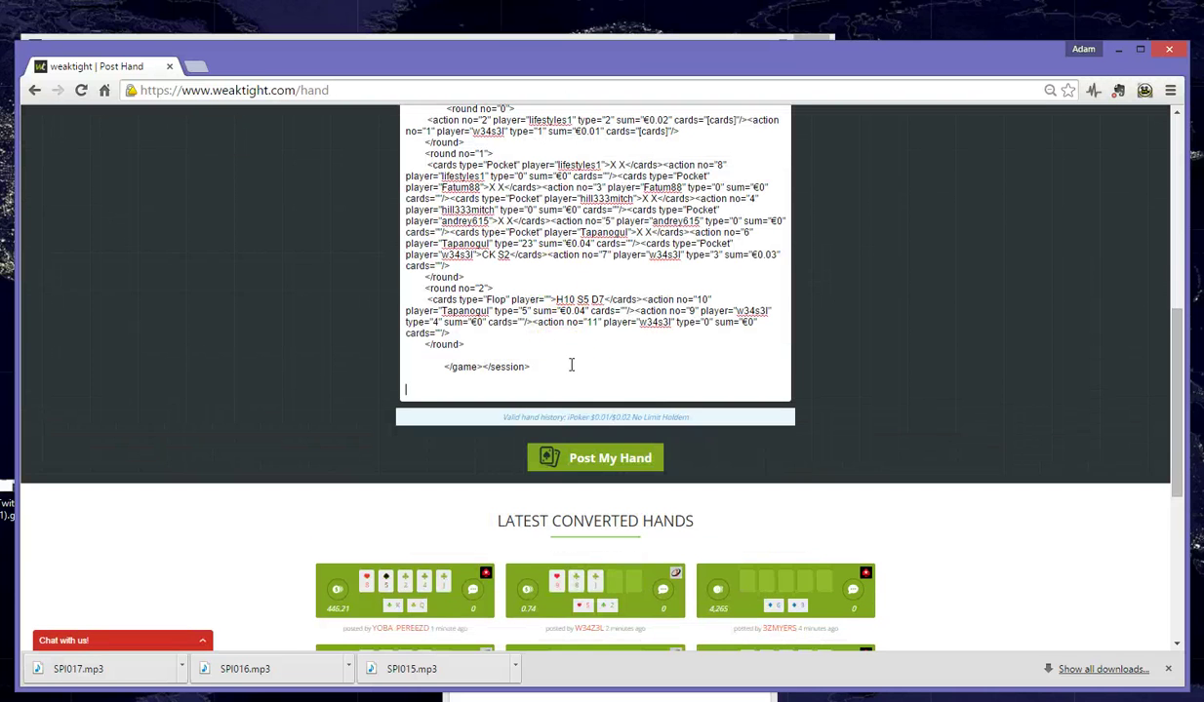
Check the pasted K2 hand history and post it for conversion
{"action": "scroll", "coordinate": [585, 378], "scroll_direction": "up", "scroll_amount": 3}
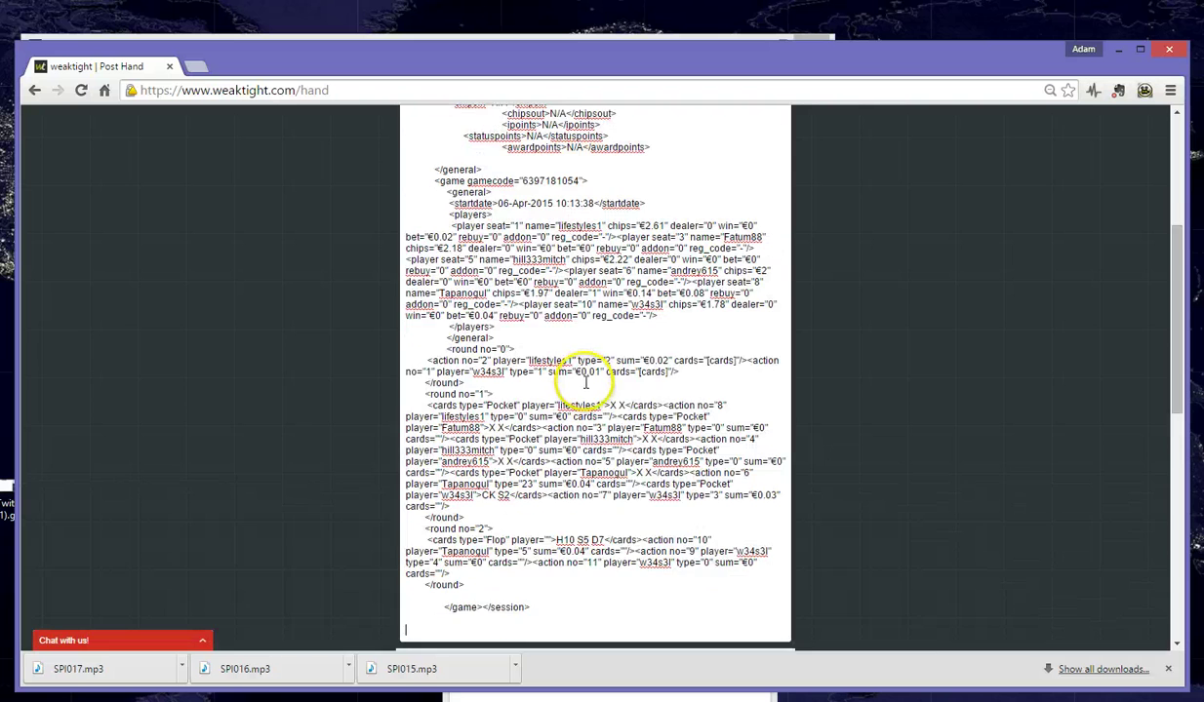
{"action": "scroll", "coordinate": [586, 394], "scroll_direction": "down", "scroll_amount": 2}
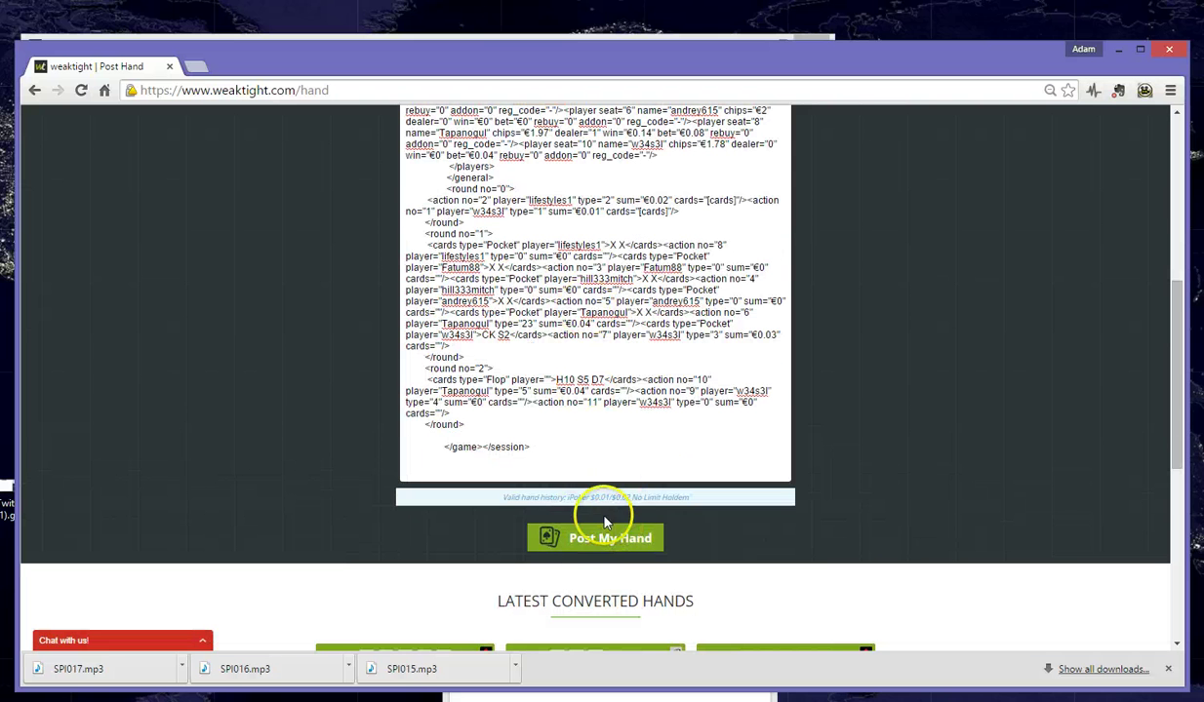
{"action": "left_click", "coordinate": [586, 542]}
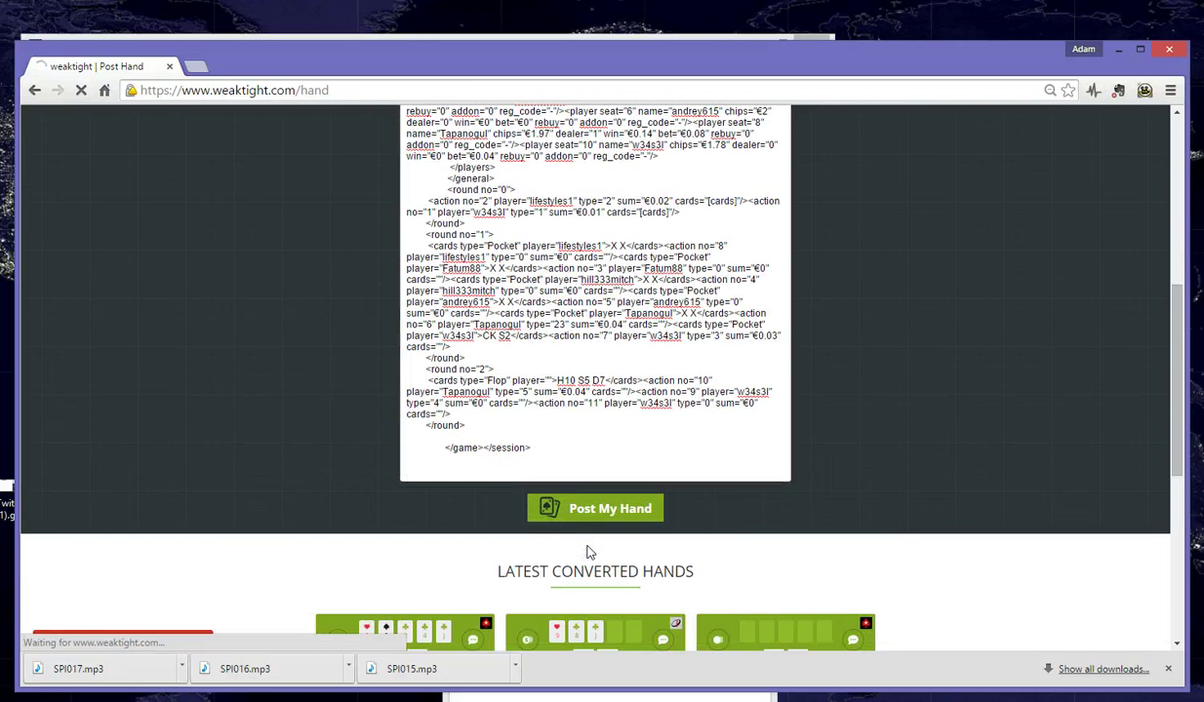